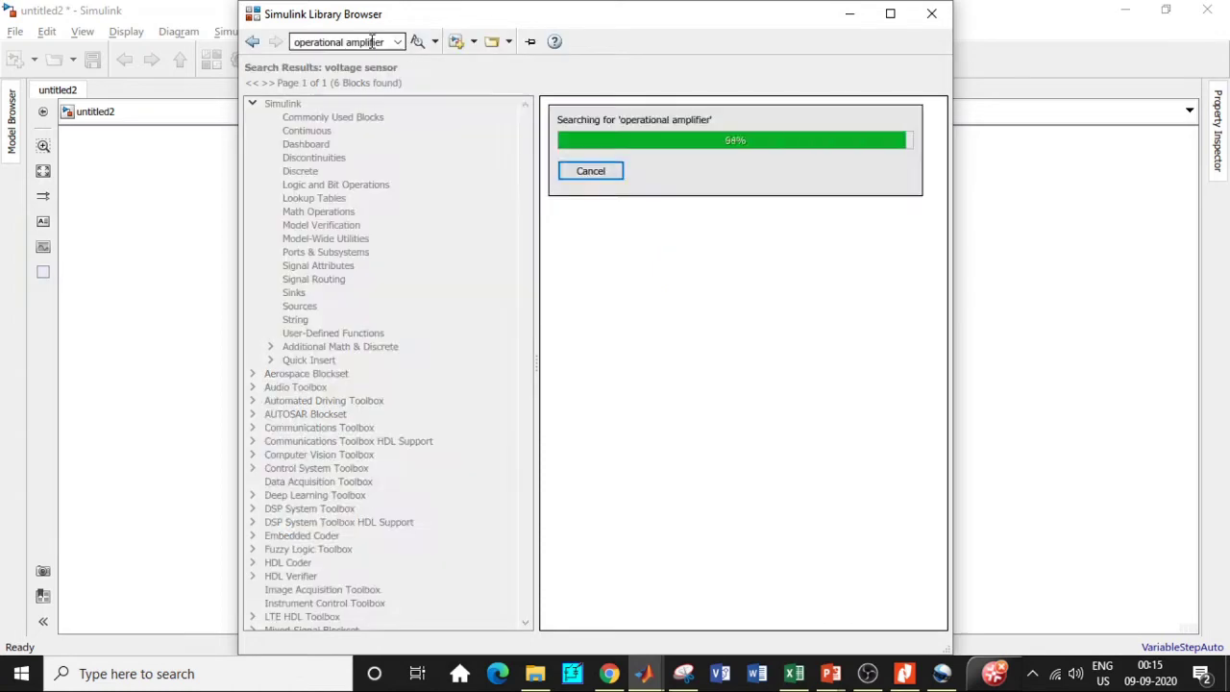
- Add the Op-Amp block to the model, and search the library for "resistor" to add the basic Simscape Resistor block
right_click(581, 163)
click(599, 172)
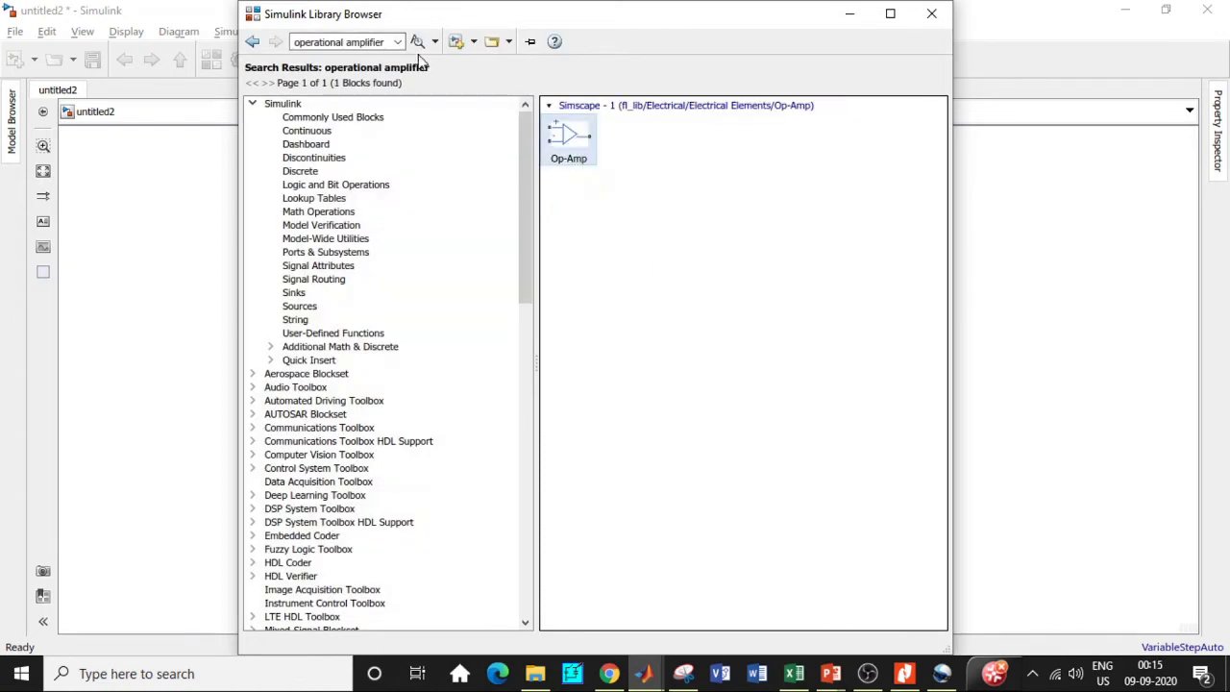
click(363, 44)
text(res)
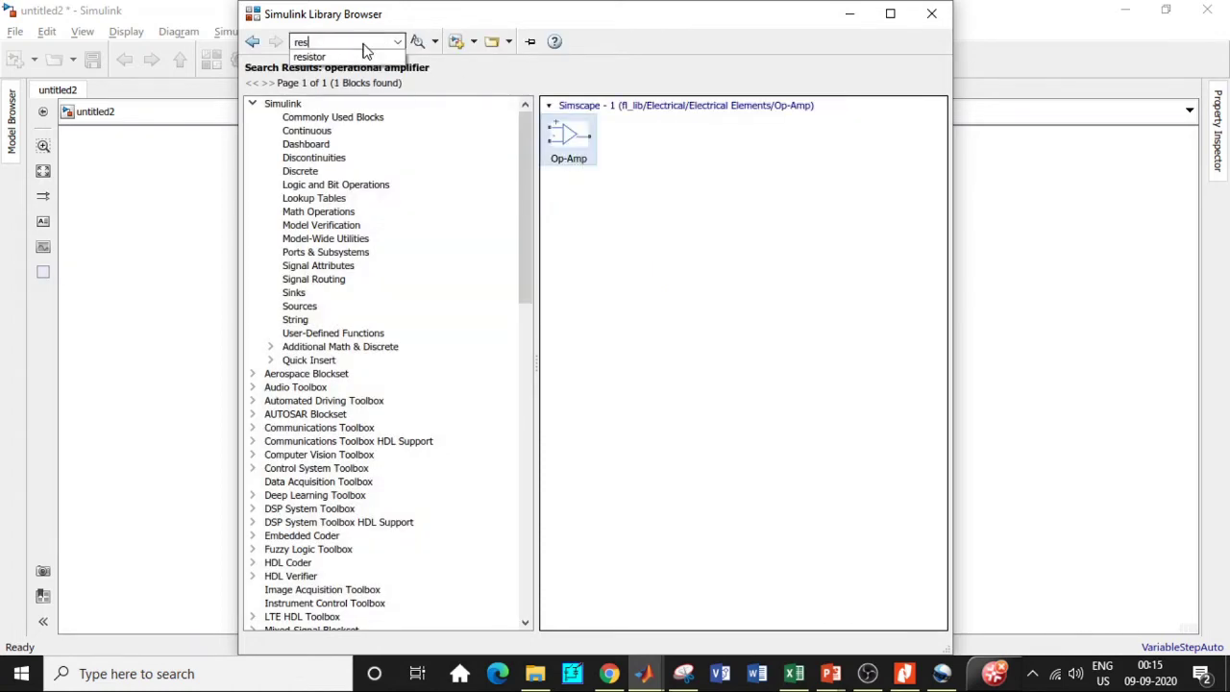
click(312, 56)
key(Return)
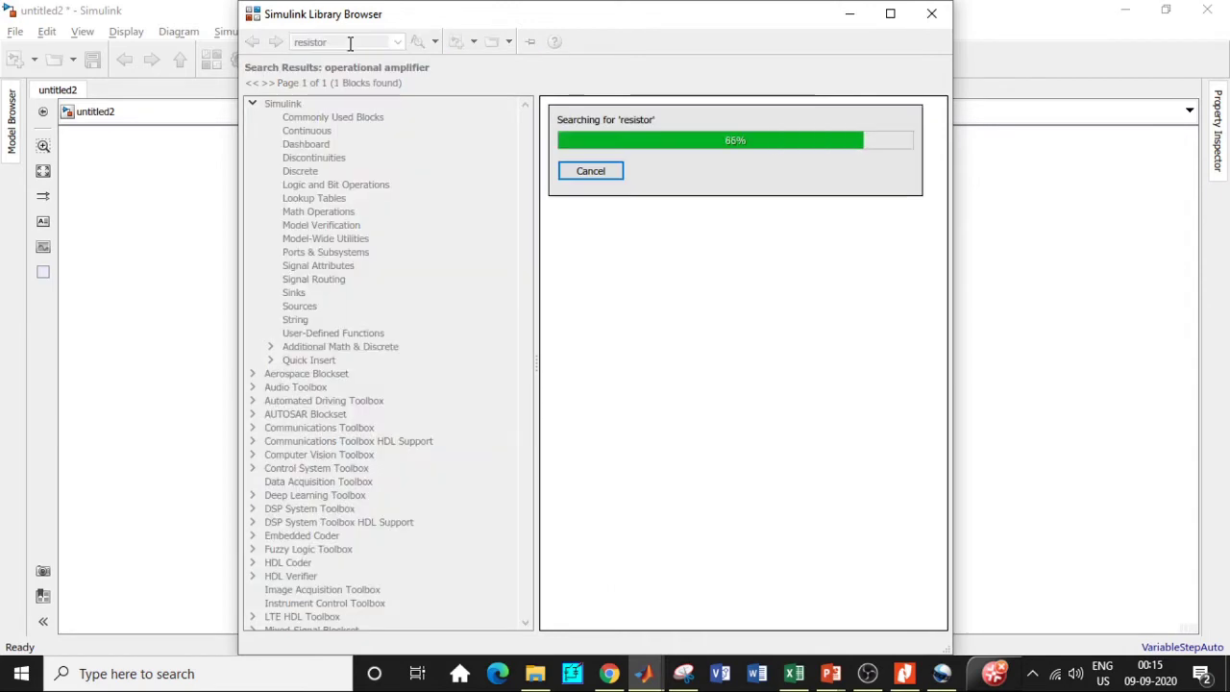
scroll(638, 315, down, 5)
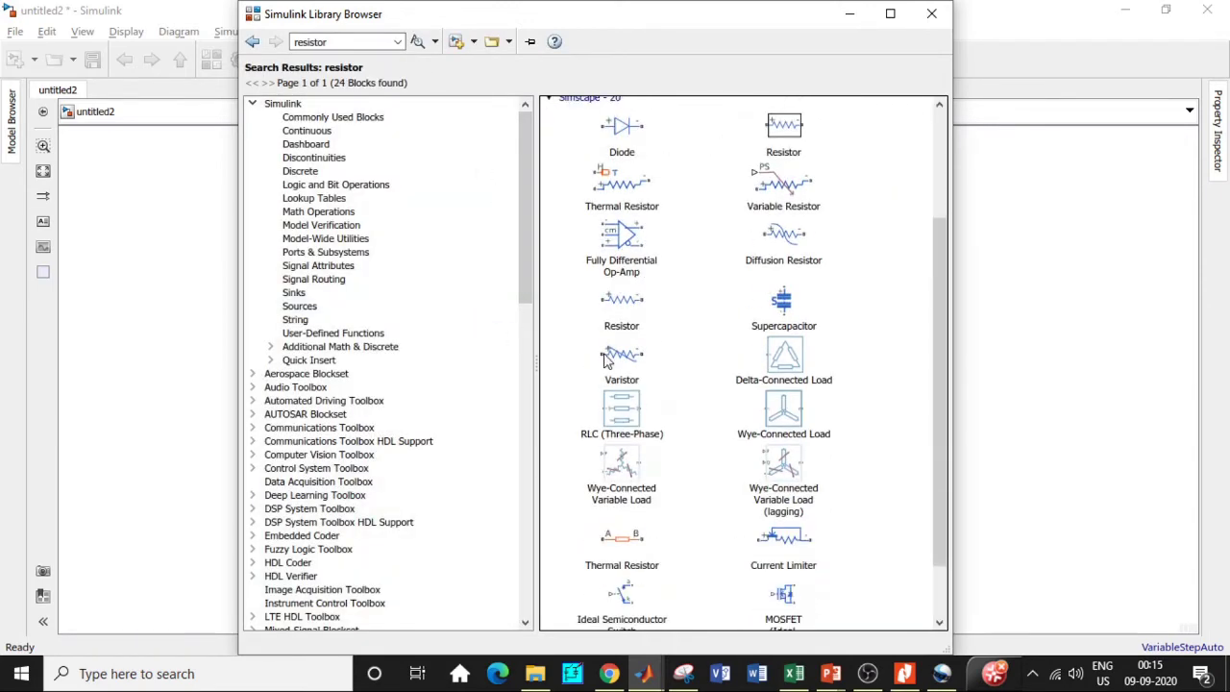
right_click(615, 315)
click(663, 321)
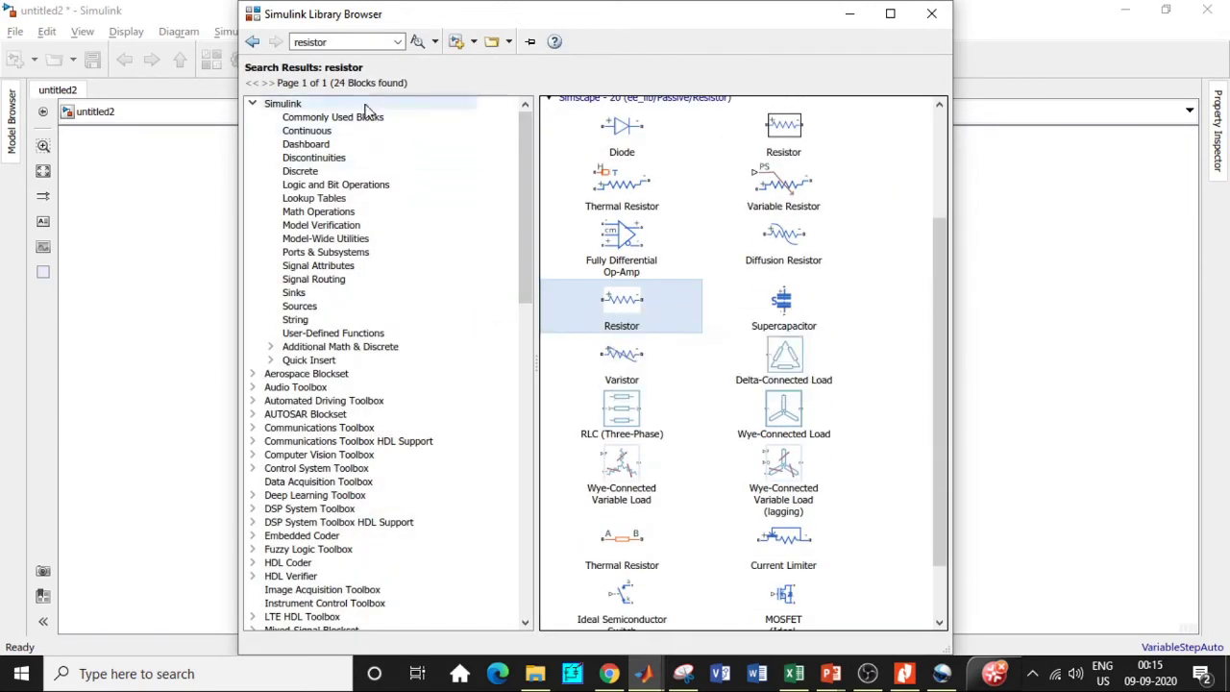
- Search the library for "AC voltage" and add the AC Voltage Source from the Simscape Electrical Sources to the model
click(348, 42)
key(BackSpace)
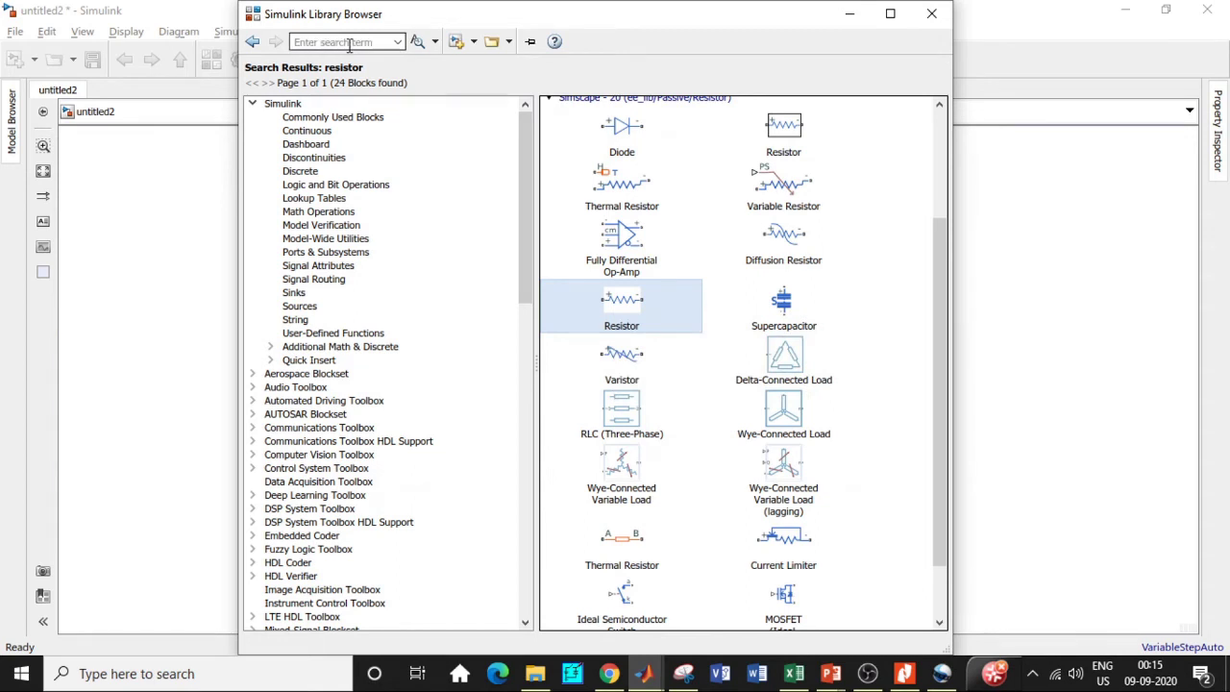
text(AC)
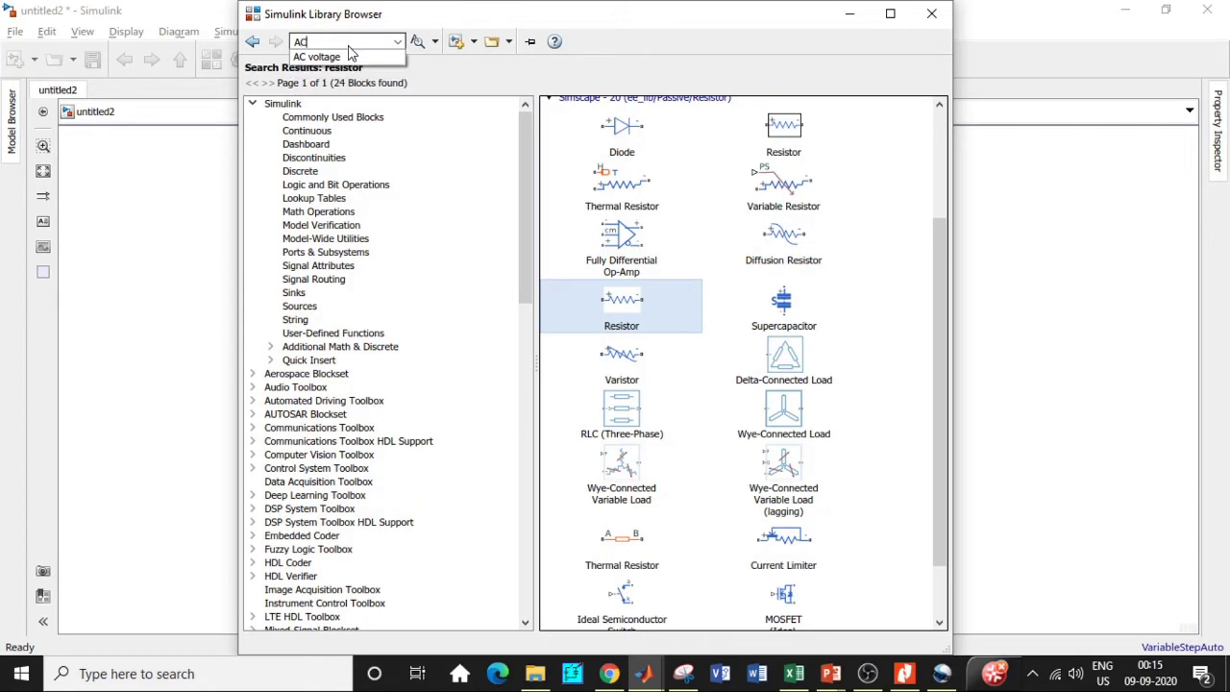
click(327, 58)
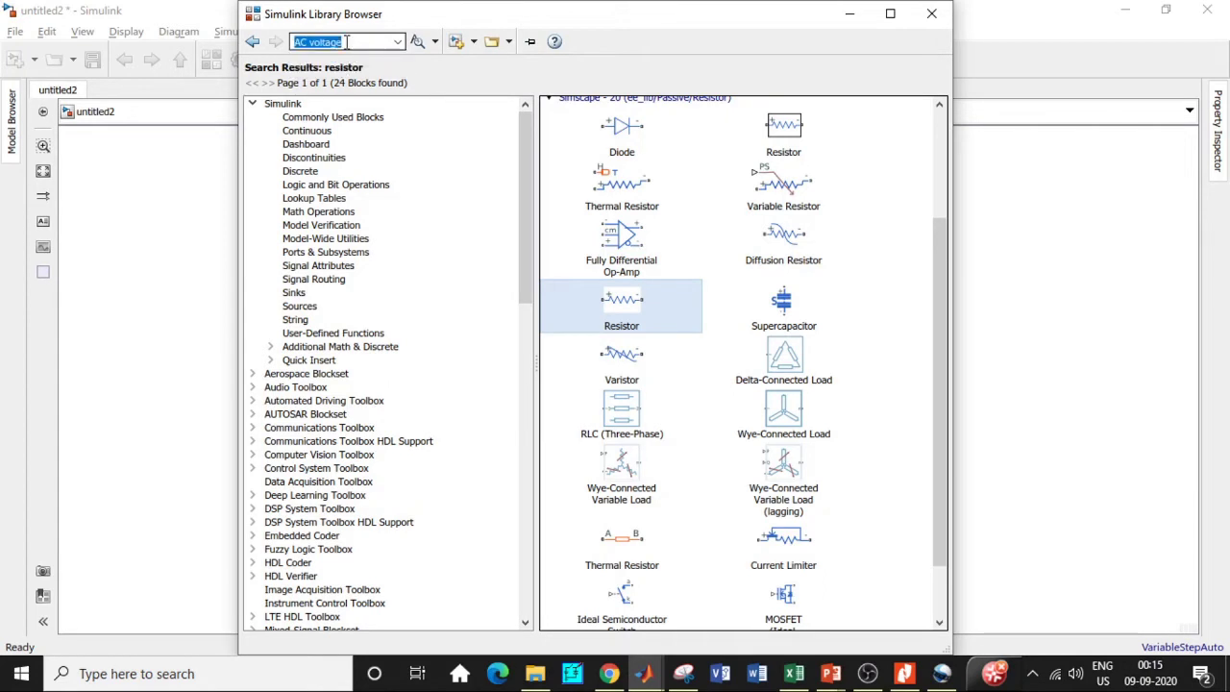
key(Return)
click(567, 162)
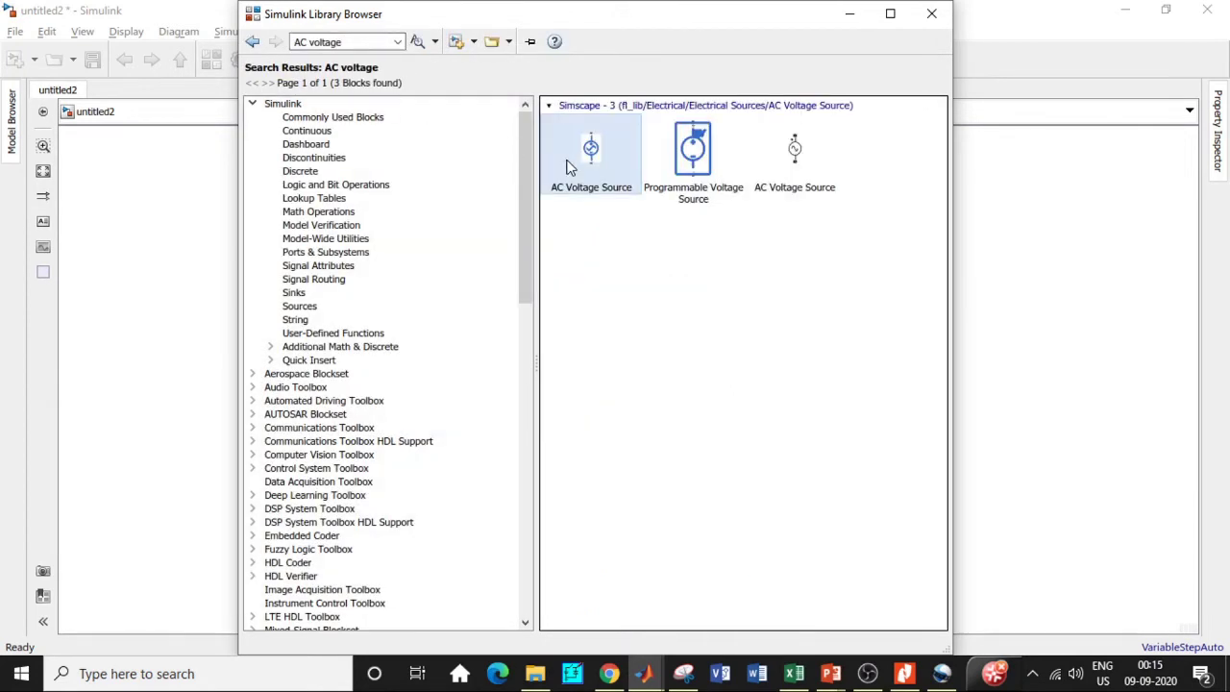
right_click(567, 158)
click(605, 171)
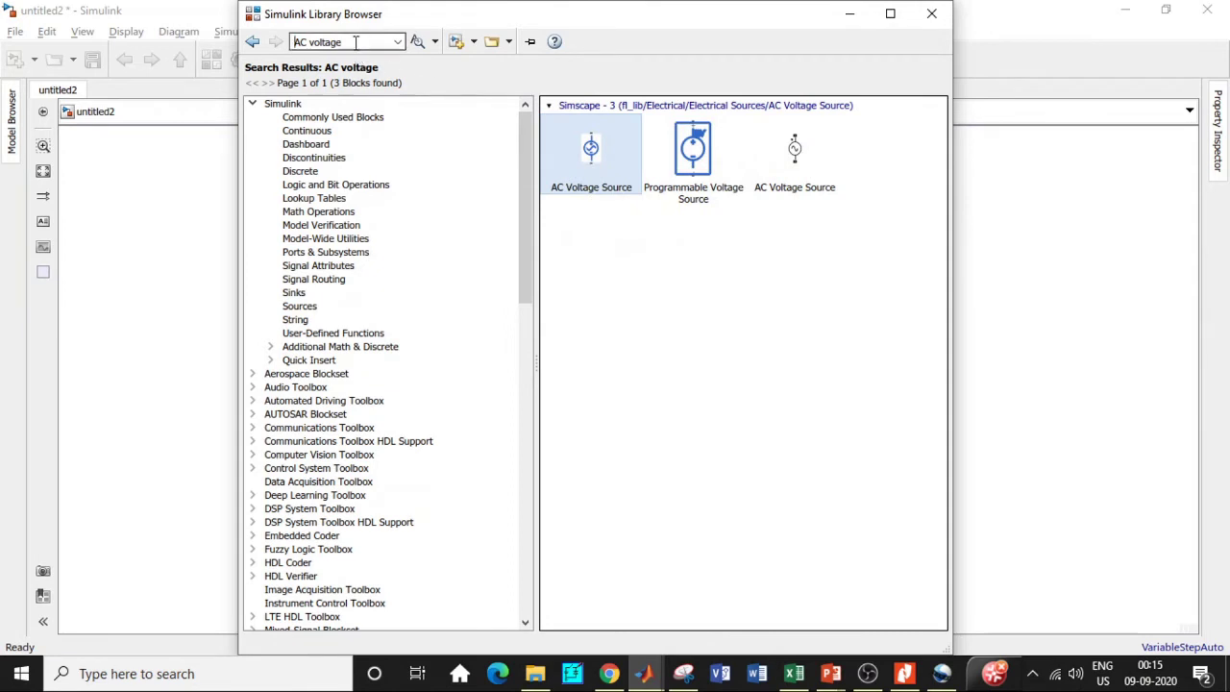
- Search the library for "capacitor" and add the Capacitor from the Simscape Electrical Elements to the model
triple_click(355, 43)
key(BackSpace)
text(ca)
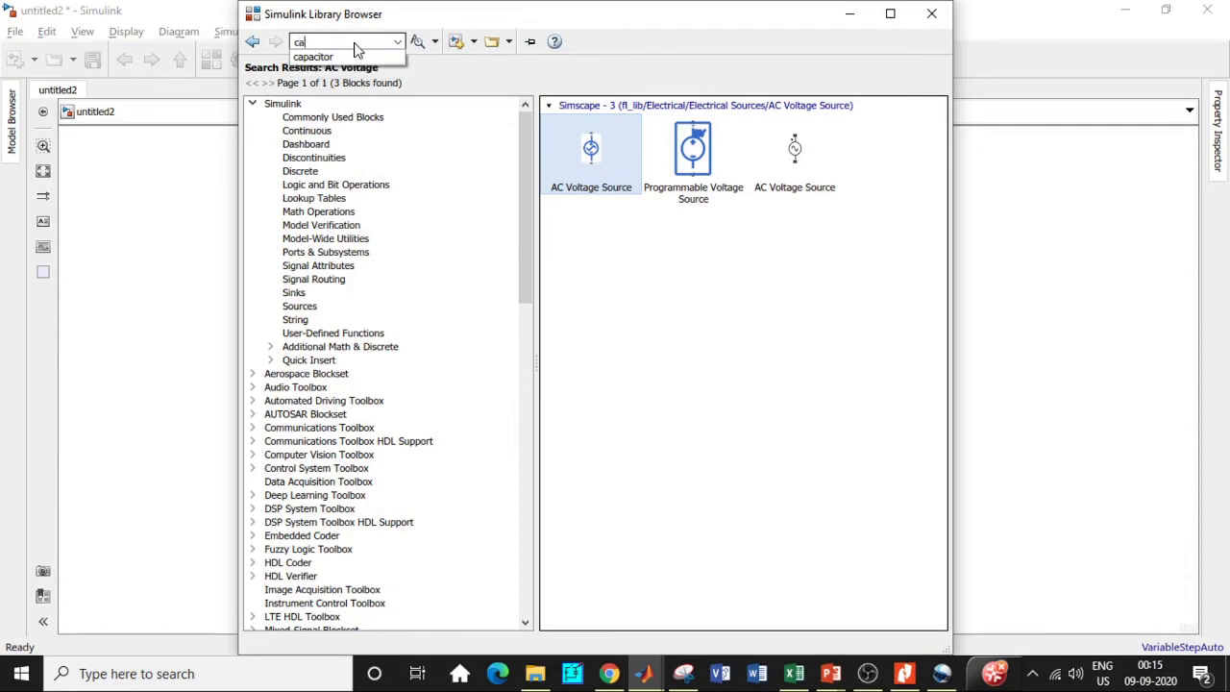
click(355, 55)
key(Return)
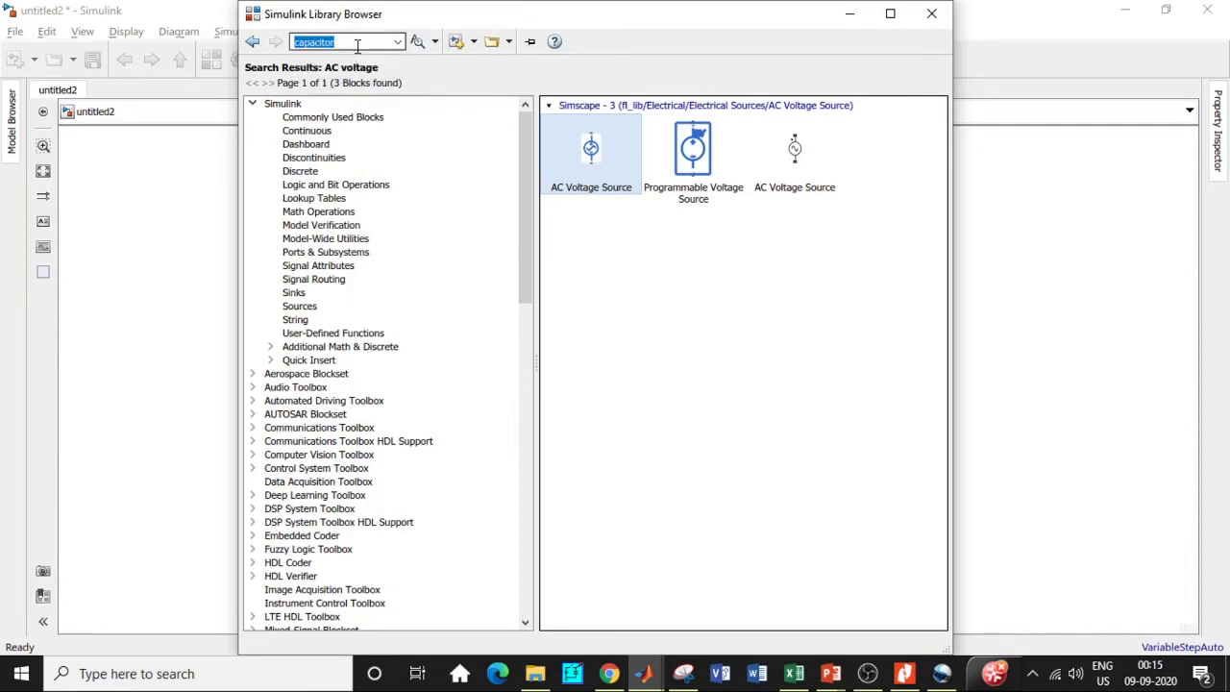
right_click(622, 288)
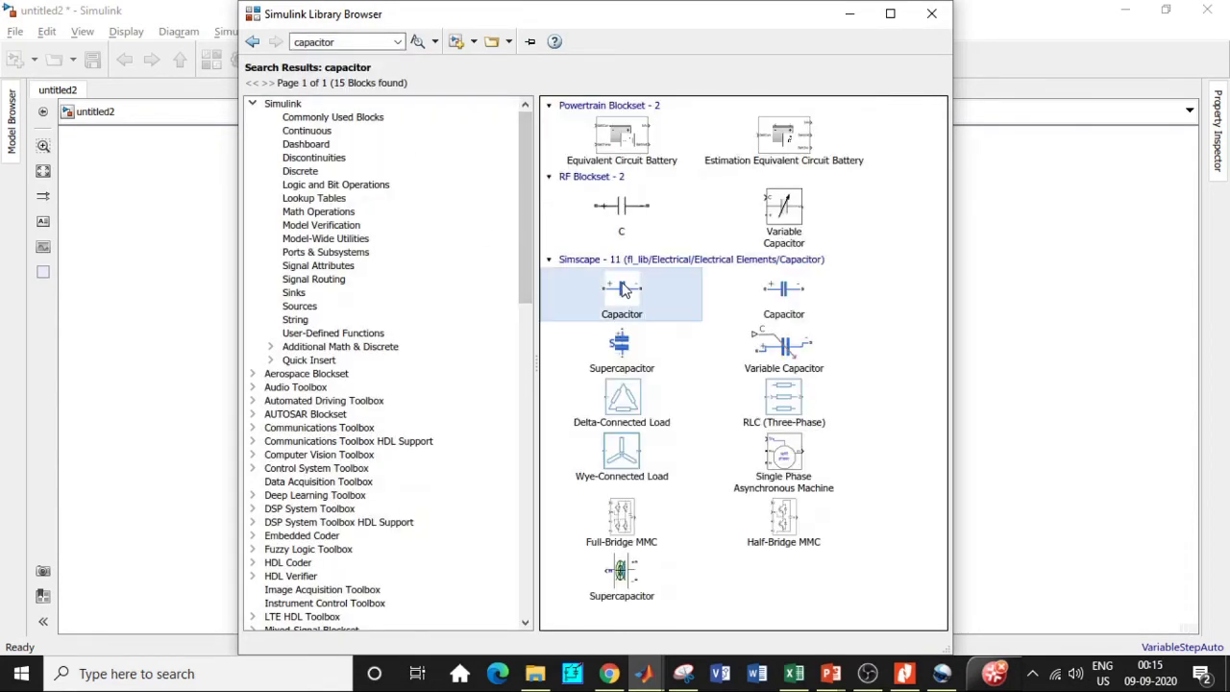
click(646, 294)
- Search the library for "simulink converter" and add the PS-Simulink Converter block to the model
drag(291, 42, 351, 45)
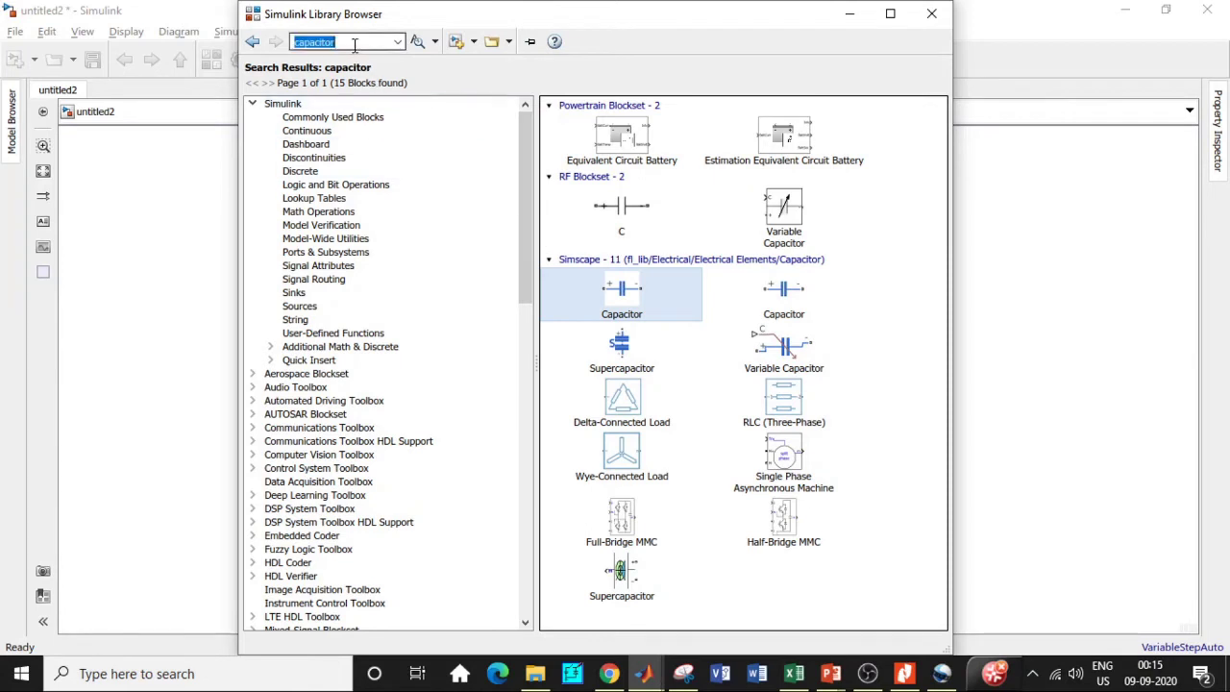
key(BackSpace)
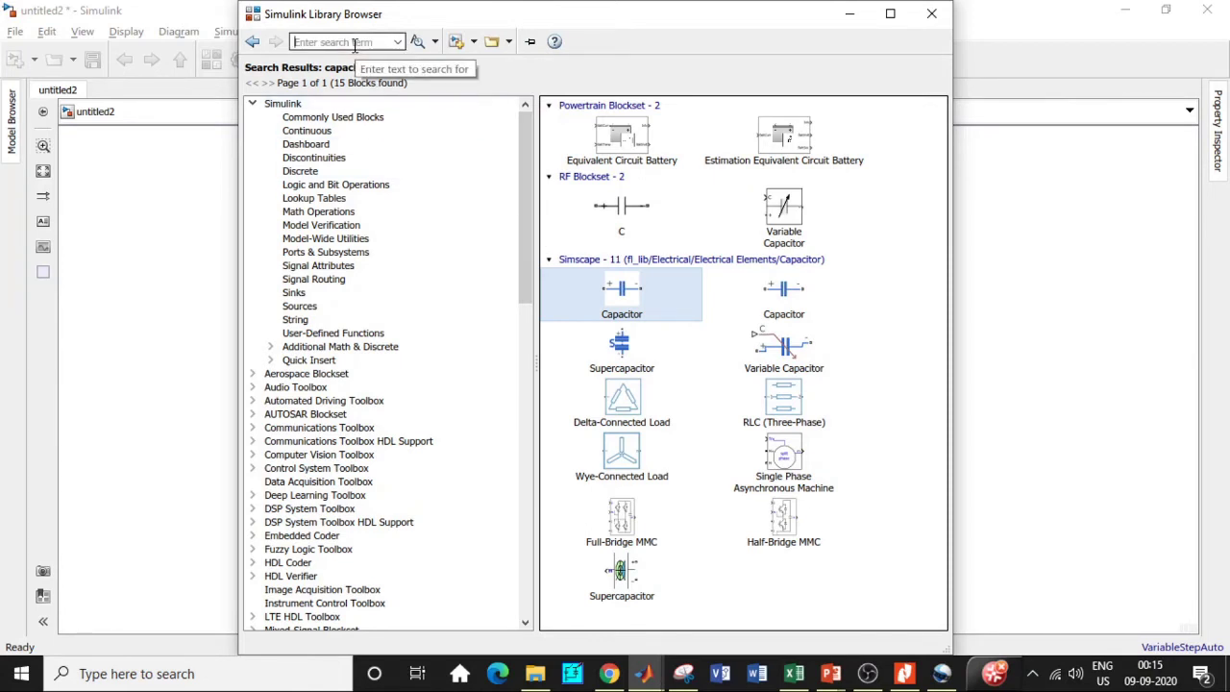
text(sim)
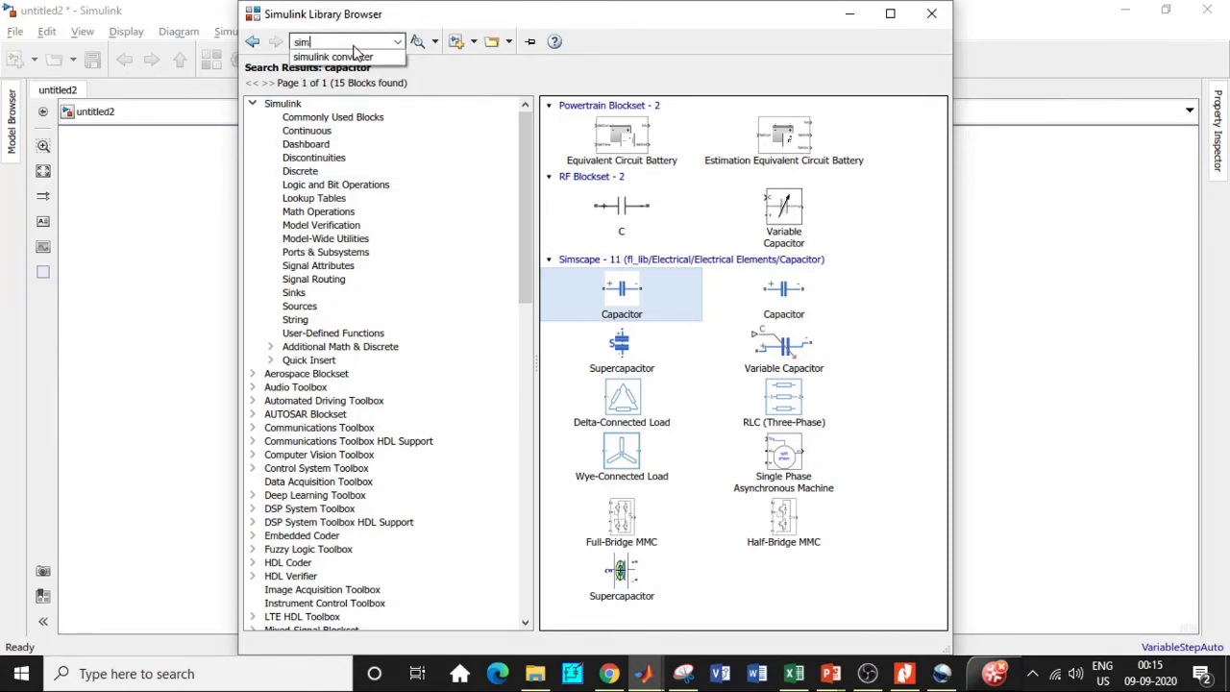
click(355, 56)
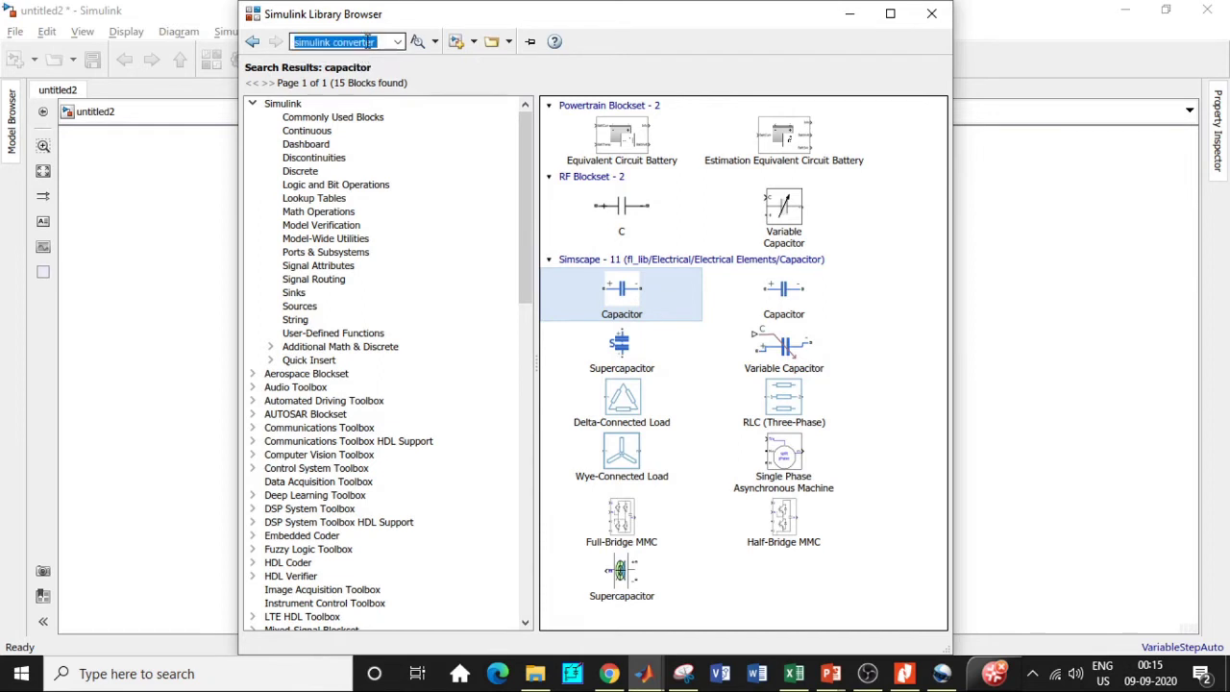
click(569, 145)
right_click(580, 149)
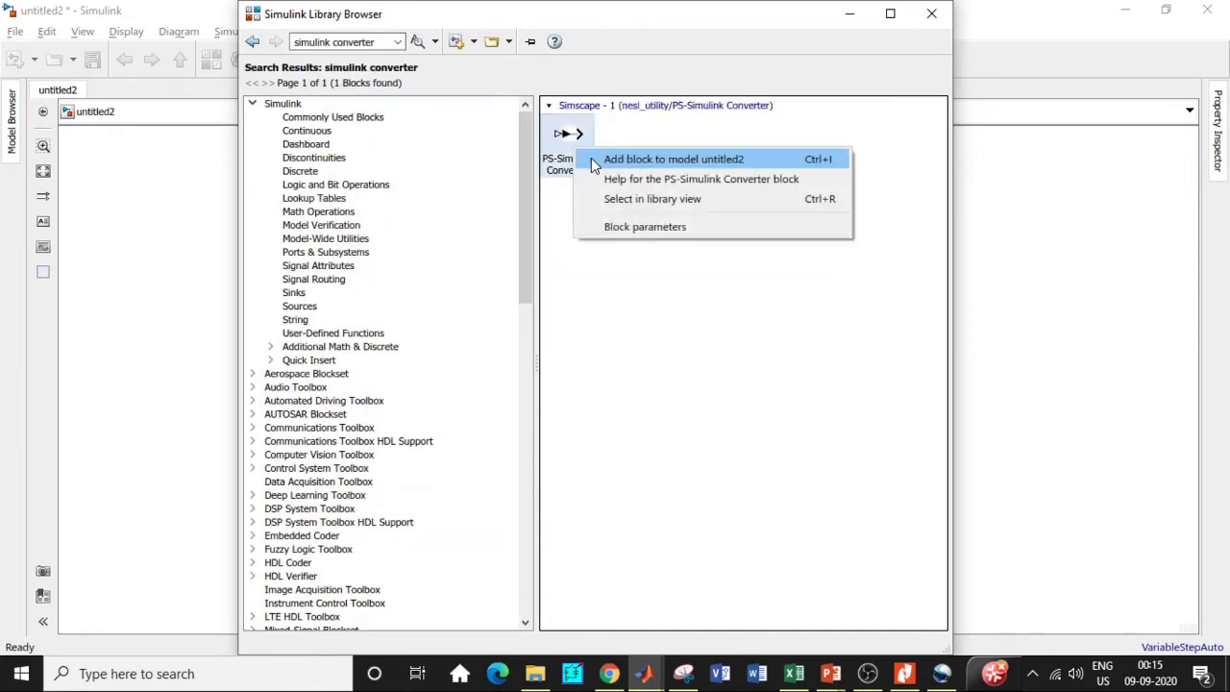
- Search the library for "Scope" and add the Scope from Simulink's Commonly Used Blocks to the model
click(348, 41)
key(ctrl+a)
key(BackSpace)
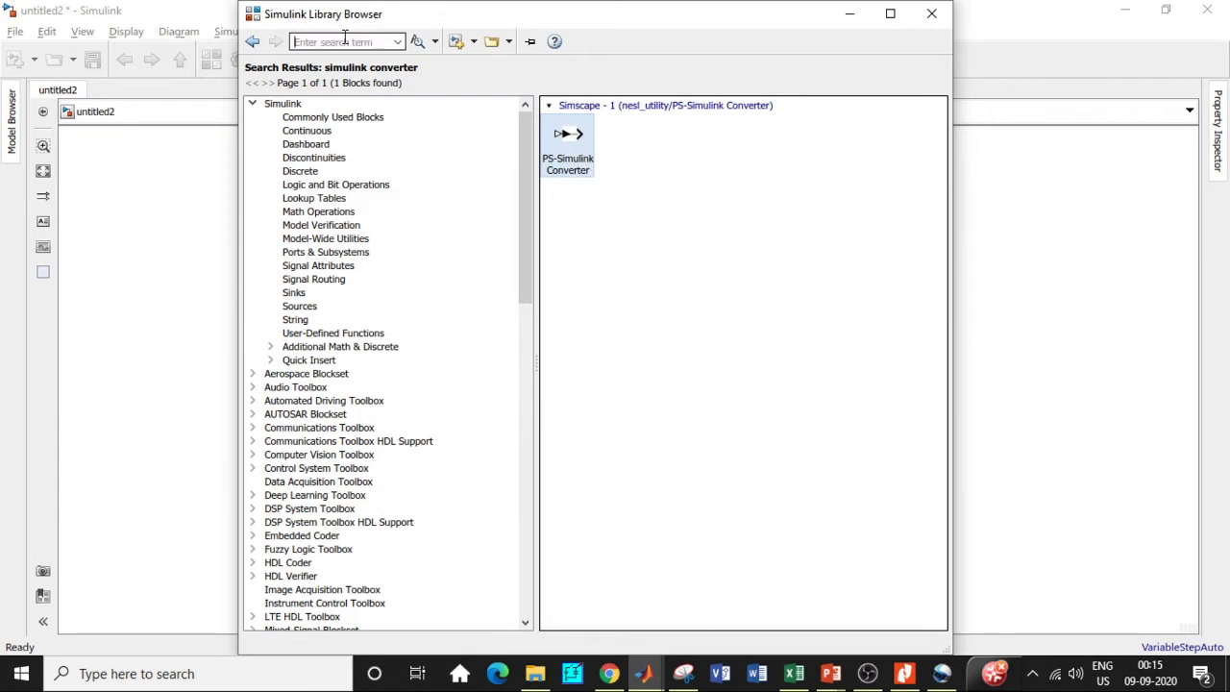
text(sc)
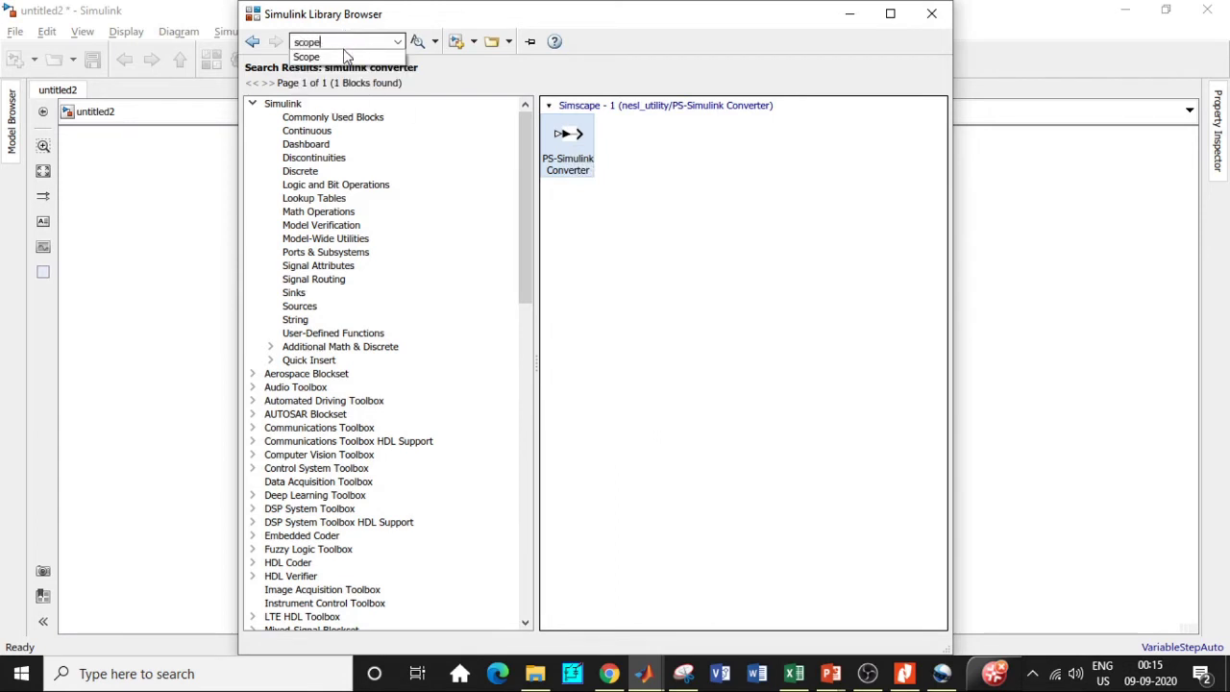
text(ope)
click(346, 56)
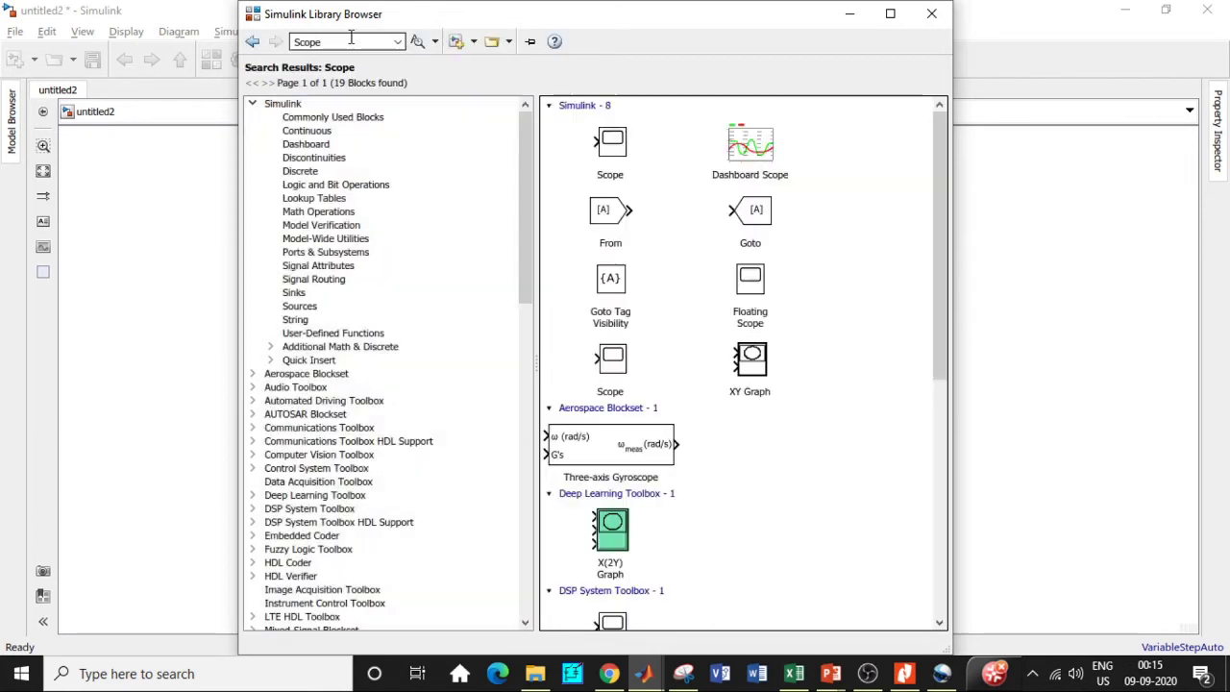
right_click(605, 146)
click(631, 159)
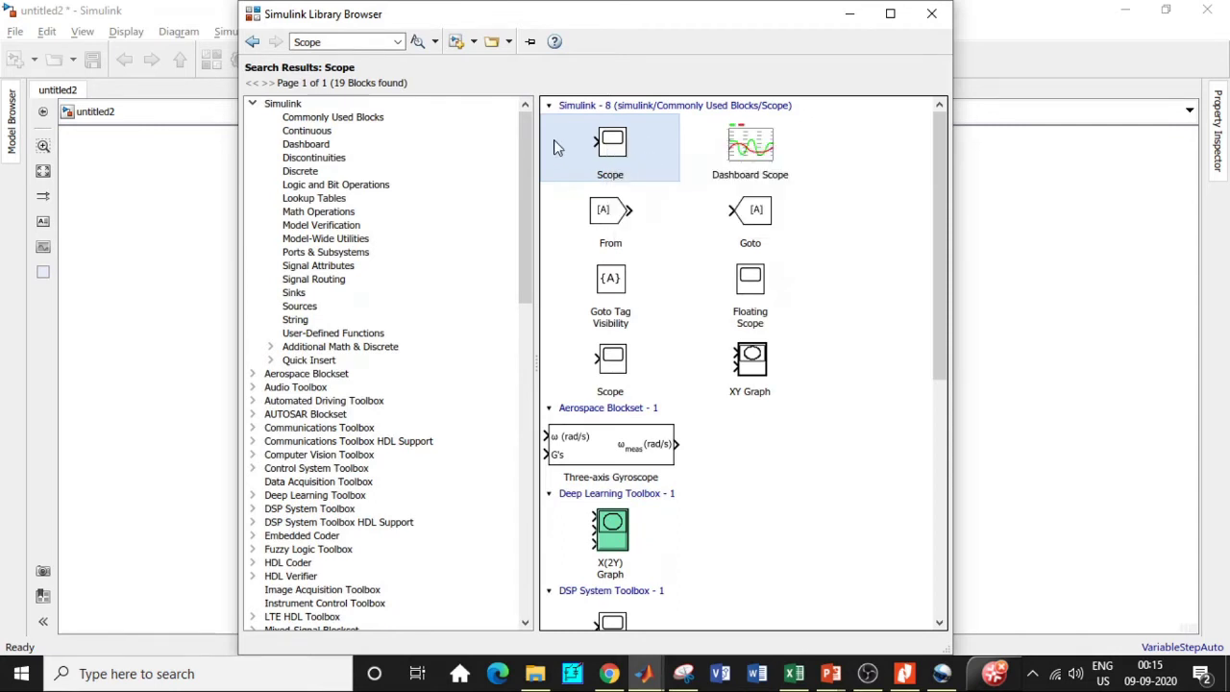
- Search for "electrical reference", add the Electrical Reference from the Simscape Electrical Elements to the model, and minimize the library browser
double_click(362, 42)
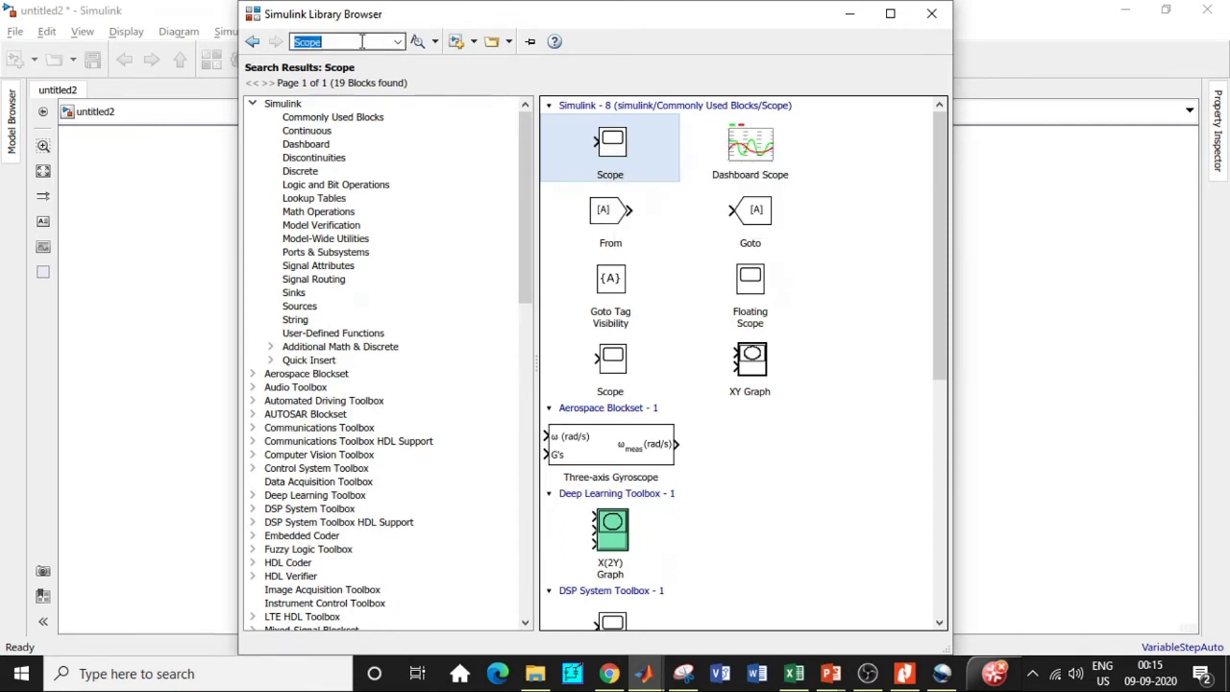
text(el)
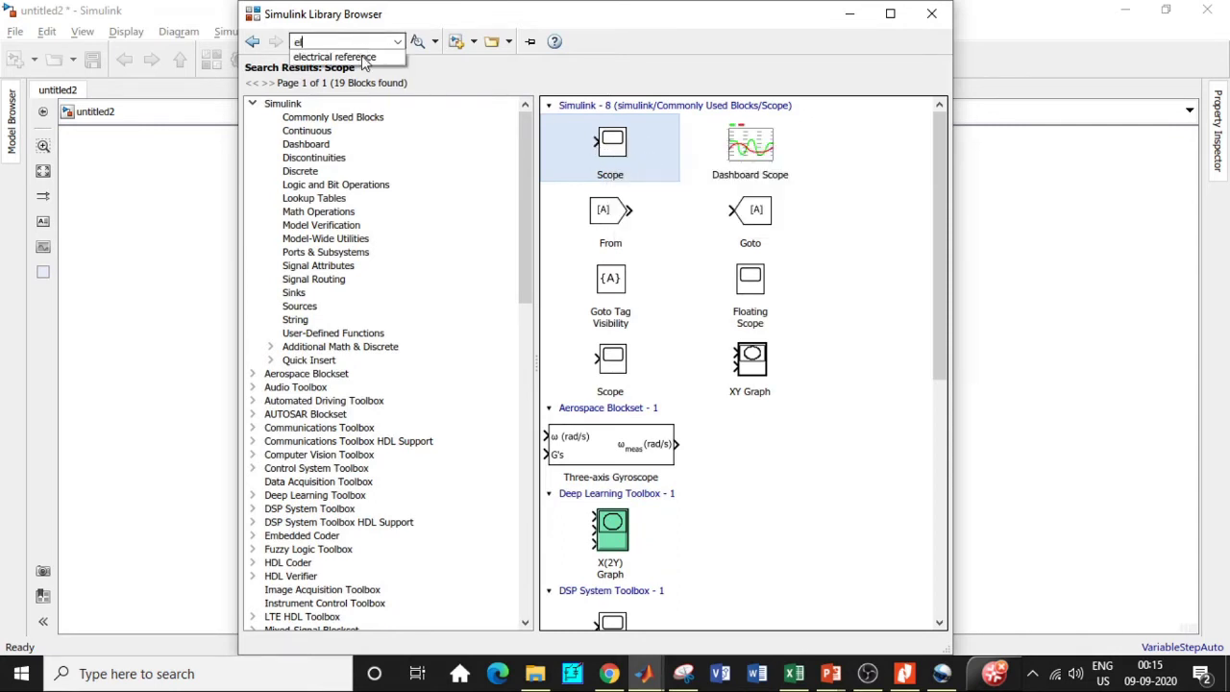
click(345, 56)
key(Return)
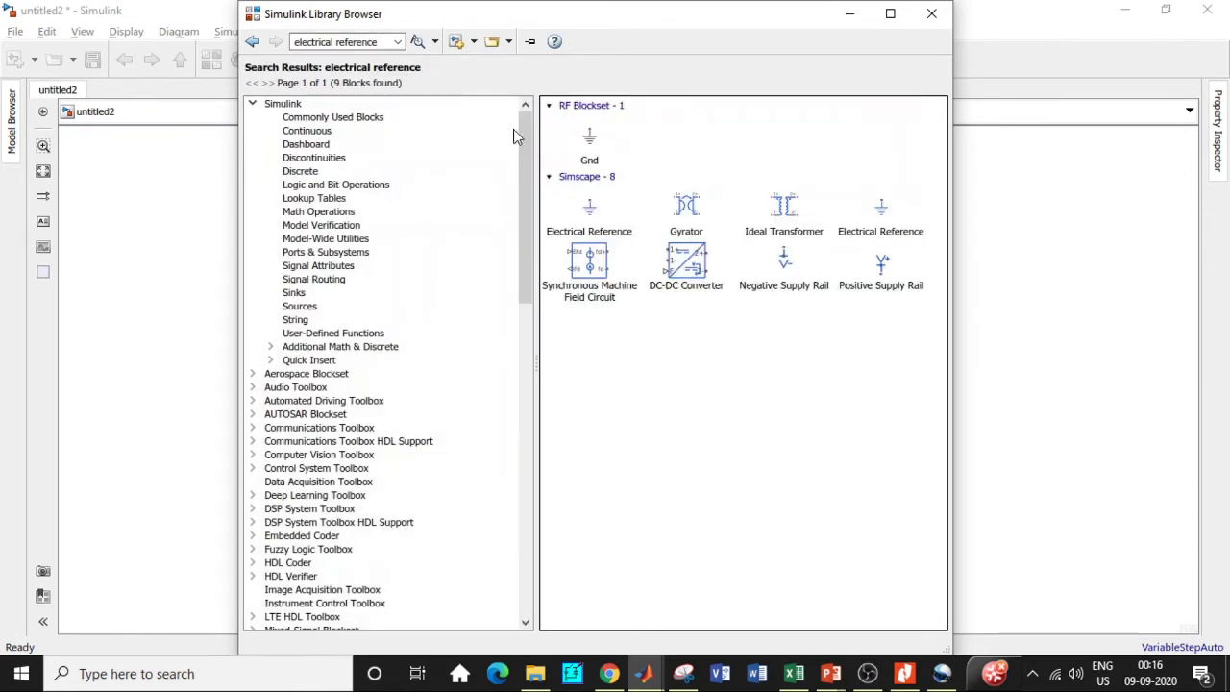
right_click(607, 213)
click(663, 216)
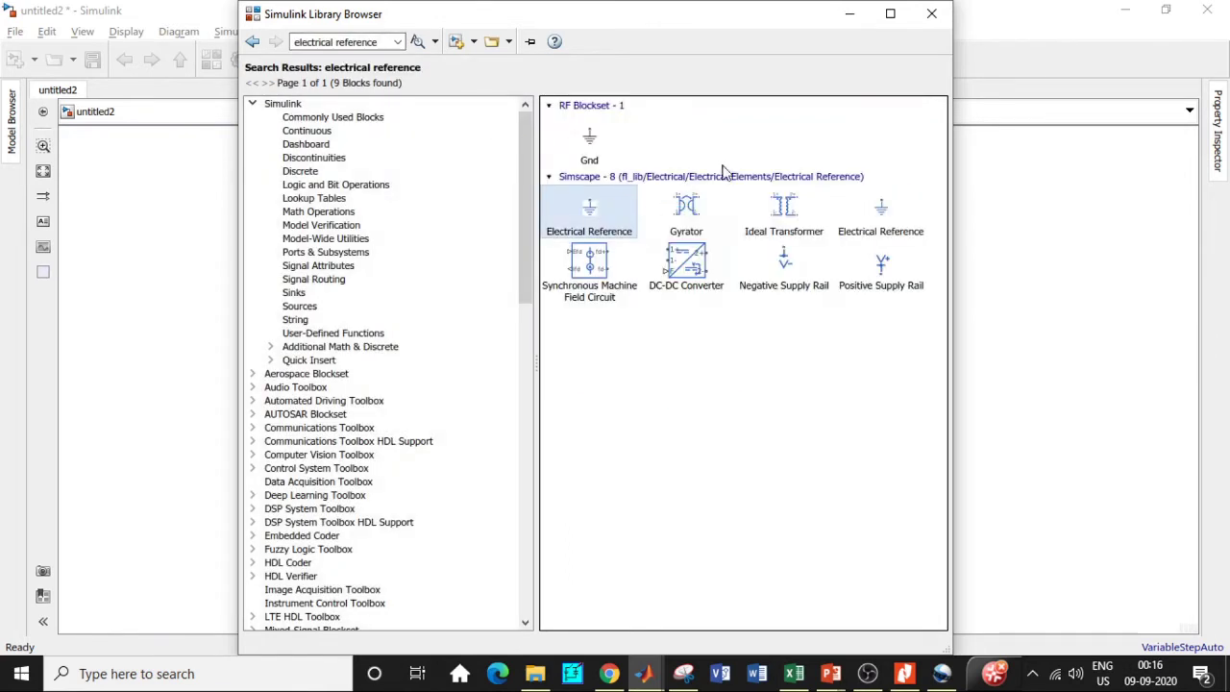
click(849, 15)
- Move the Electrical Reference, Scope, PS-Simulink Converter, Capacitor and AC Voltage Source out of the stack of overlapping blocks to separate spots
drag(624, 379, 558, 490)
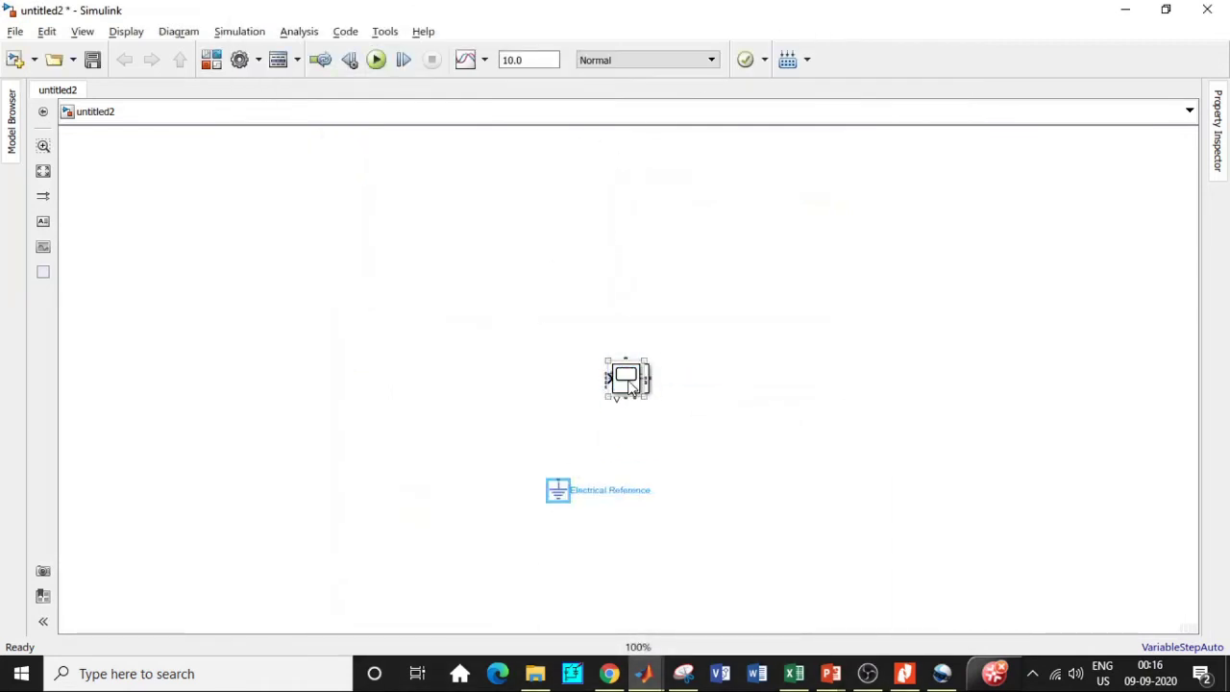
drag(625, 376, 891, 211)
drag(626, 381, 634, 513)
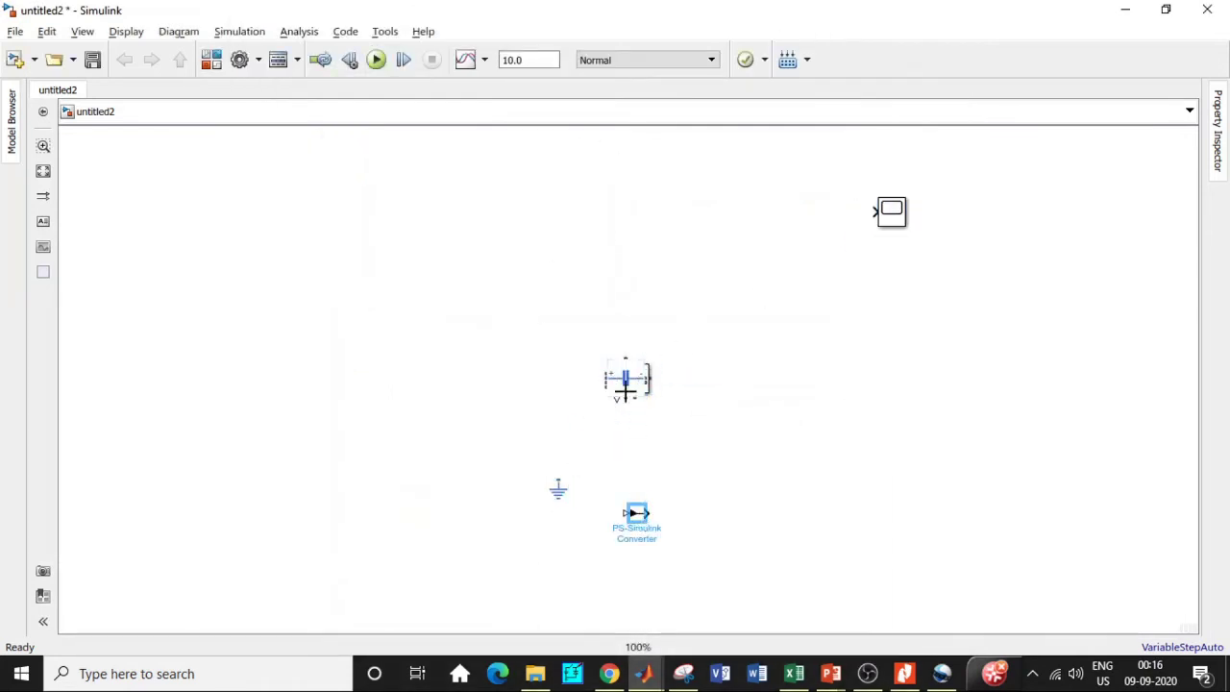
drag(626, 385, 459, 386)
drag(480, 385, 247, 305)
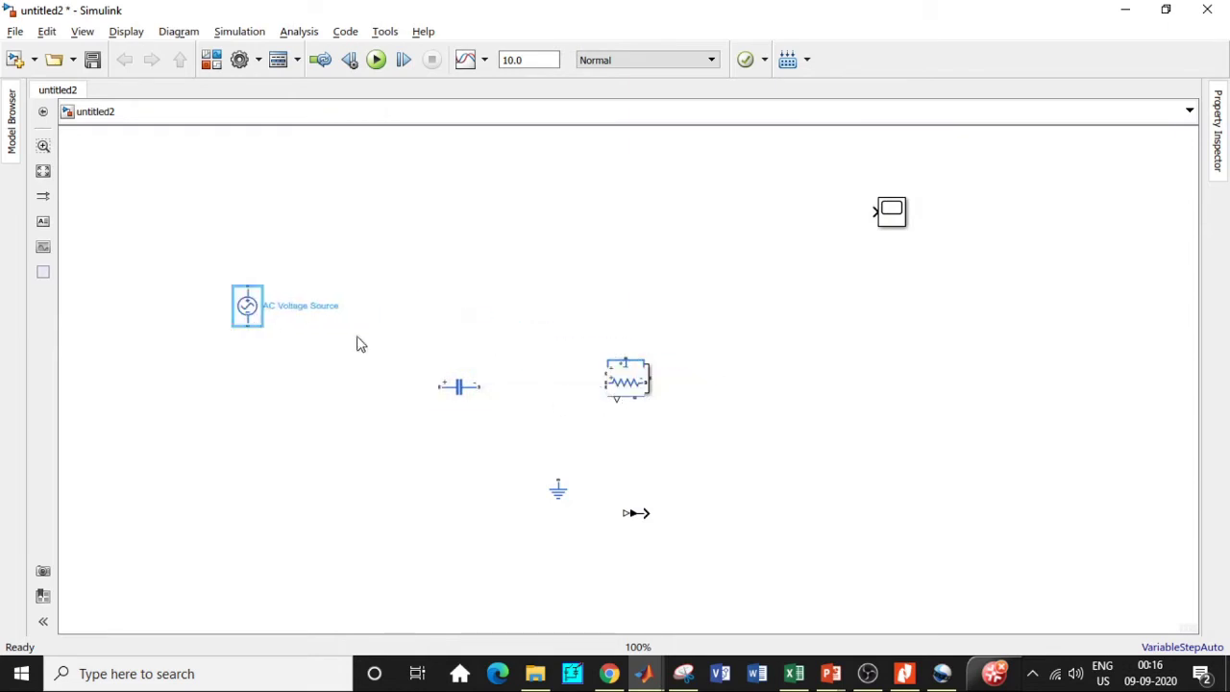
- Move the Resistor, Op-Amp and Voltage Sensor from the stack to the area above the Capacitor, and place the Solver Configuration below the AC Voltage Source
click(610, 377)
drag(626, 382, 509, 264)
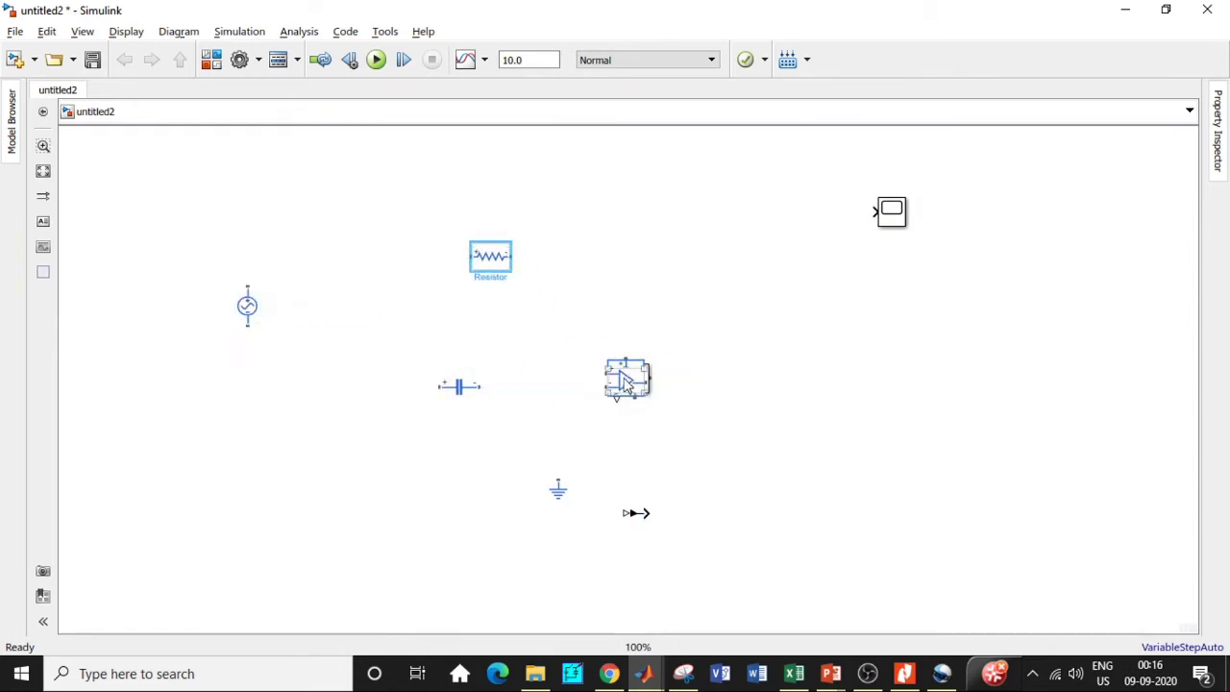
drag(629, 382, 429, 274)
drag(634, 384, 352, 240)
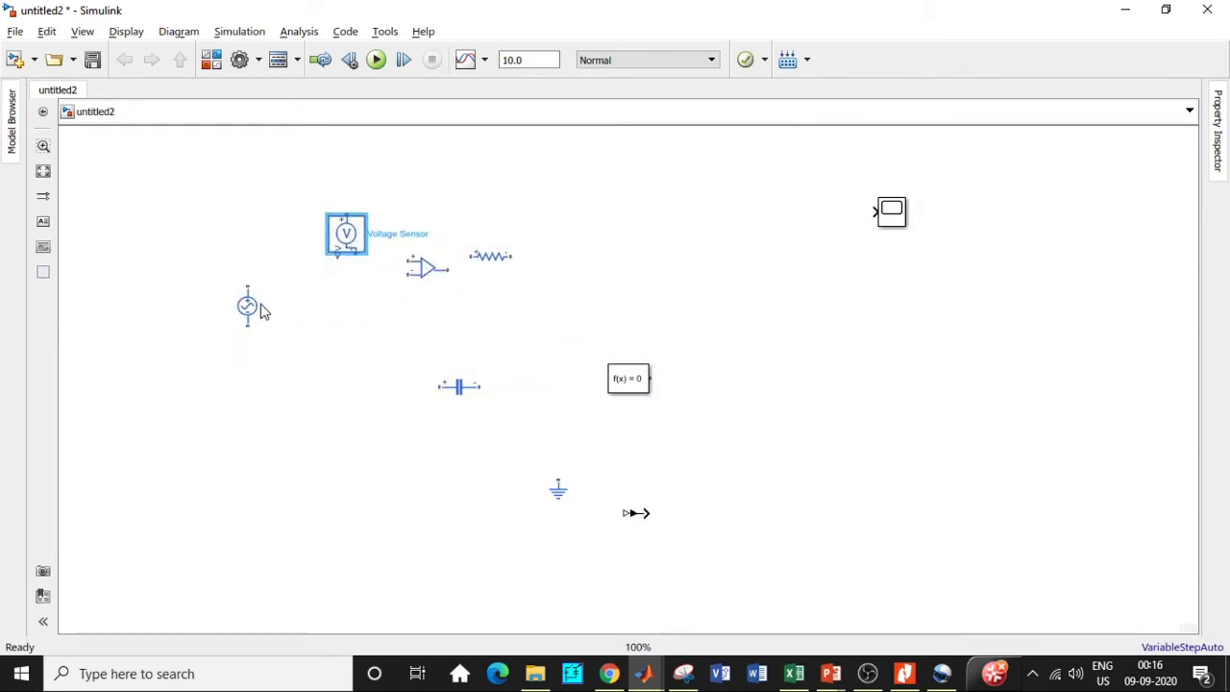
drag(255, 307, 236, 328)
drag(626, 377, 211, 477)
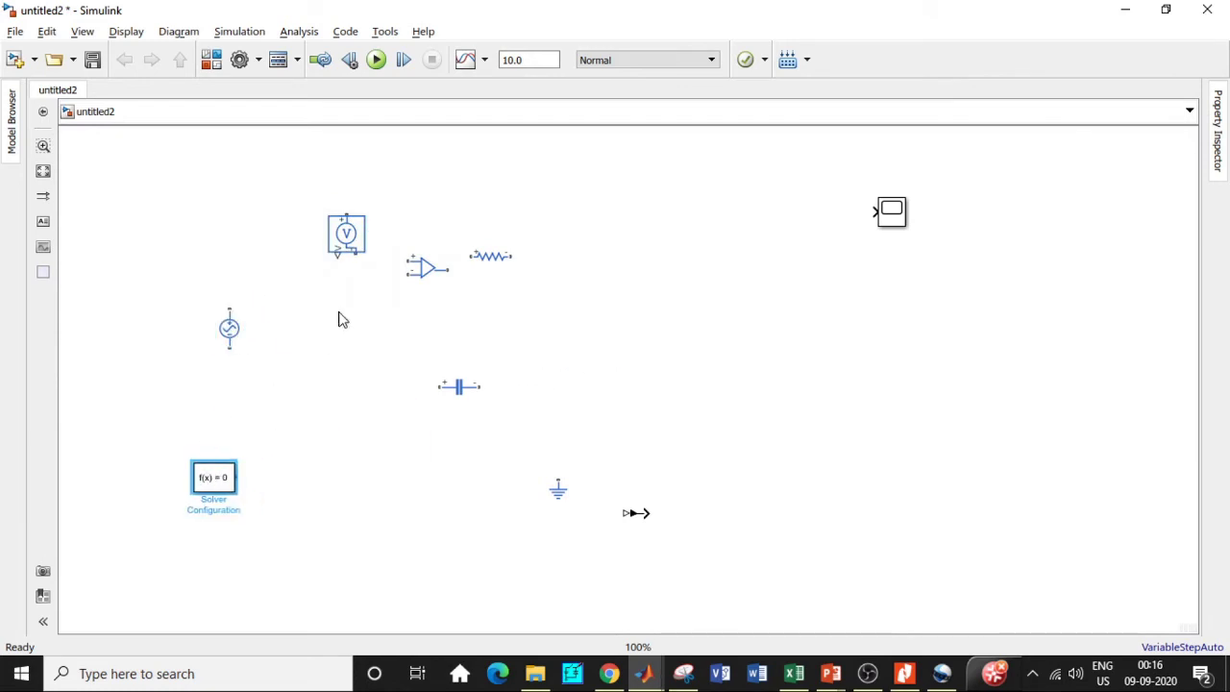
- Shift the Voltage Sensor and Resistor further up, and move the Op-Amp slightly down between the Resistor and Capacitor
drag(346, 236, 315, 214)
drag(489, 255, 493, 224)
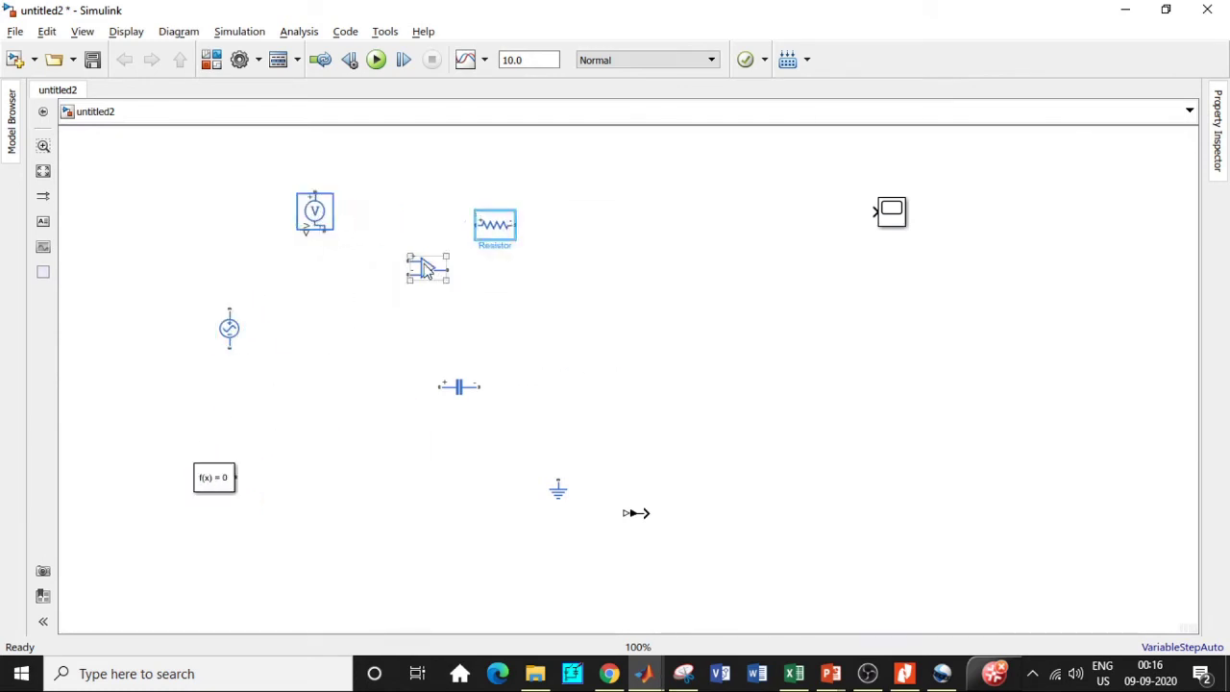
drag(425, 267, 447, 281)
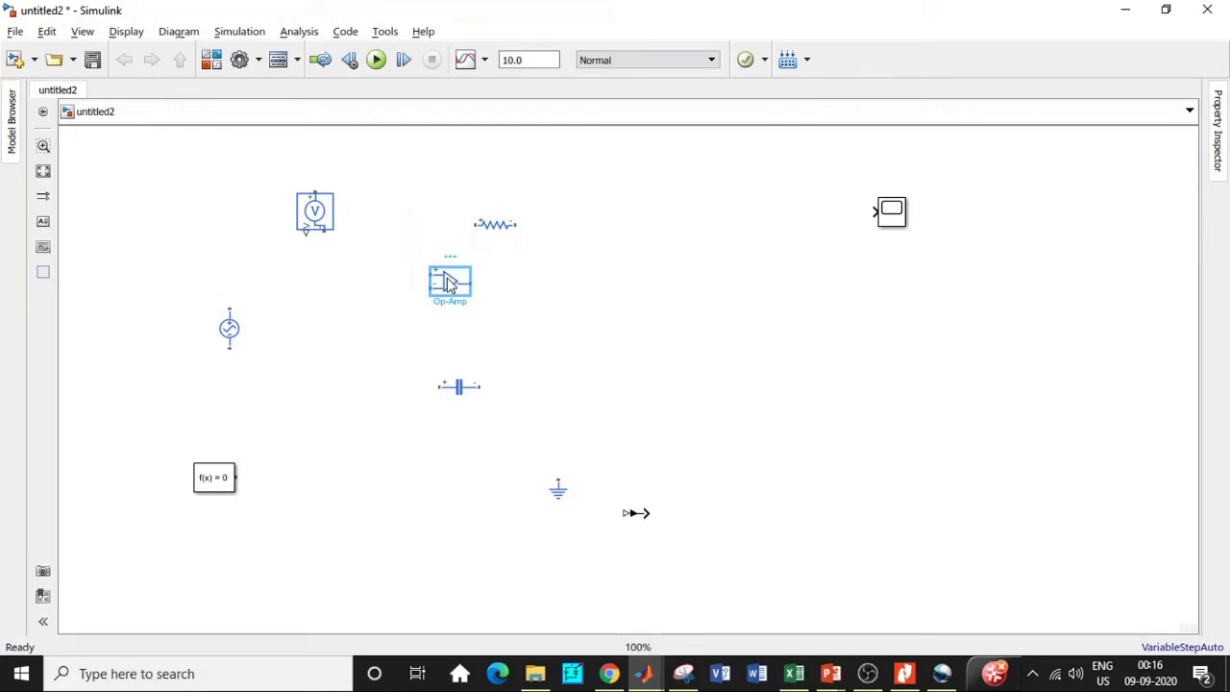
- Flip the Op-Amp block up-down so its inverting input is above the non-inverting one
right_click(447, 283)
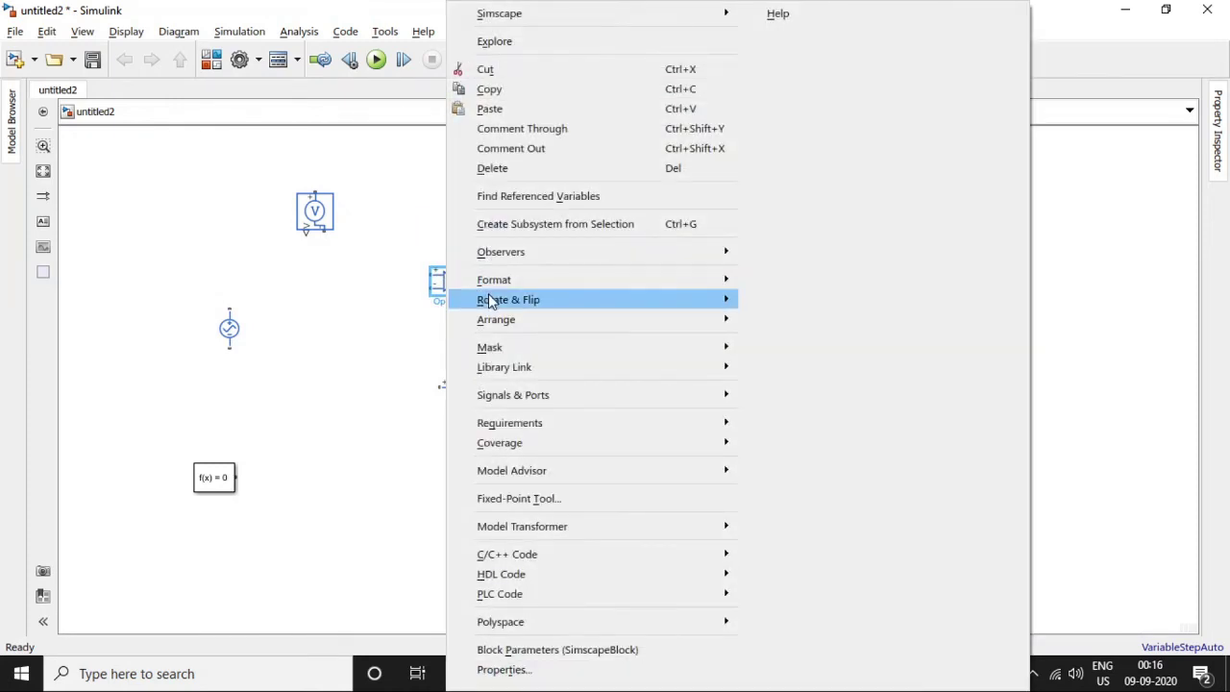
mouse_move(694, 302)
mouse_move(872, 353)
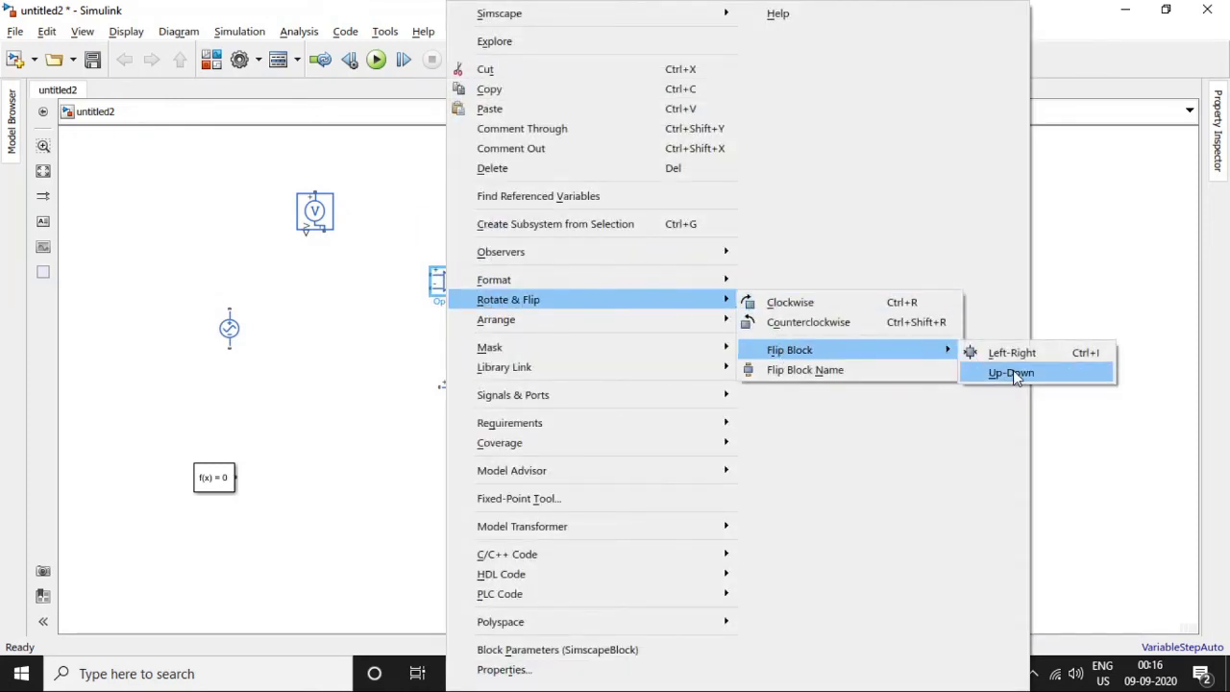
click(990, 374)
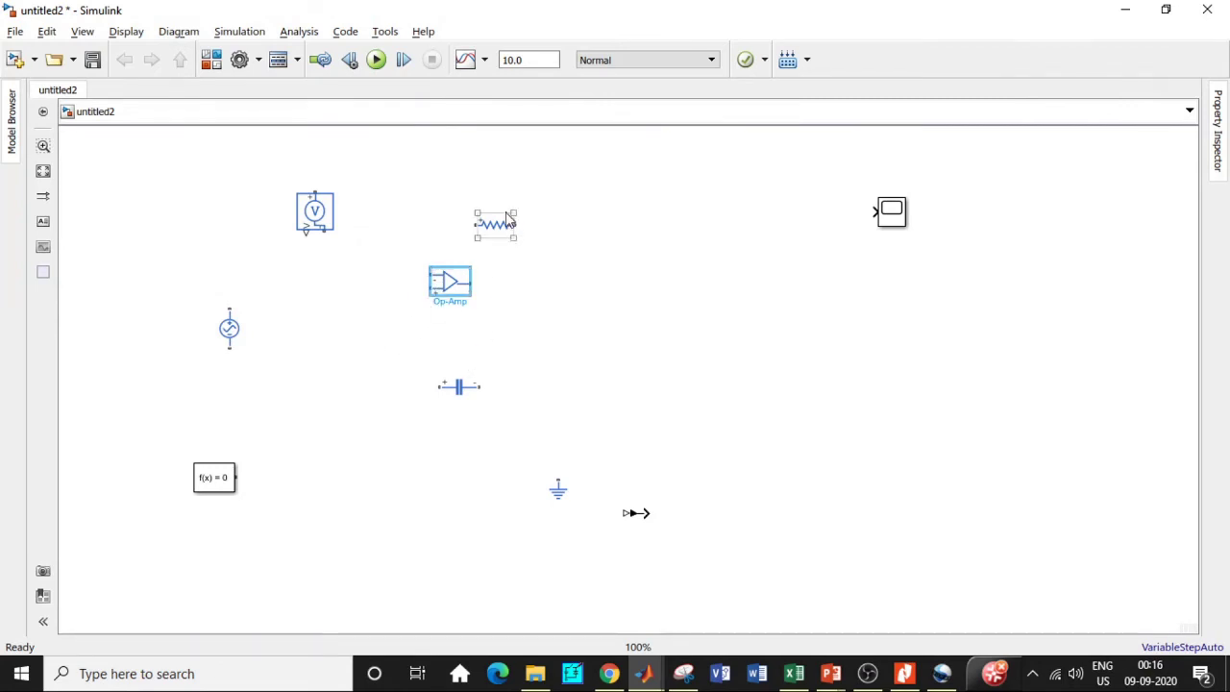
- Move the Resistor in line with the Op-Amp's inverting input and place a copy of it above and beyond the Op-Amp
drag(502, 228, 330, 280)
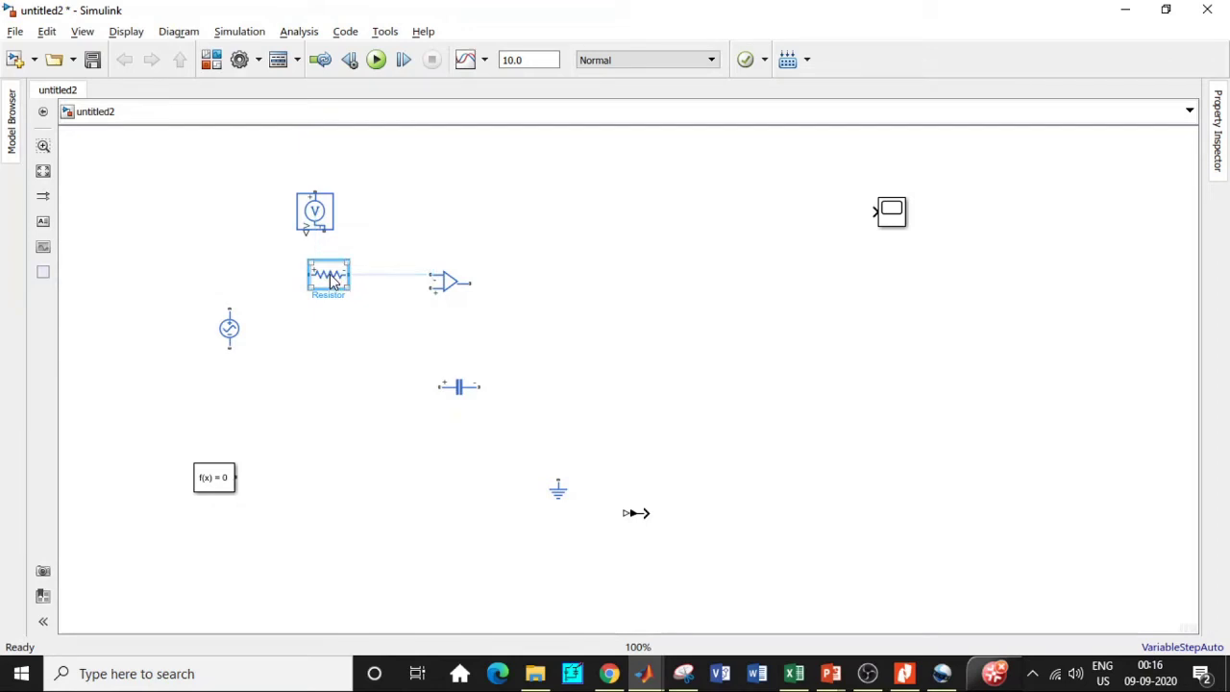
drag(338, 293, 524, 197)
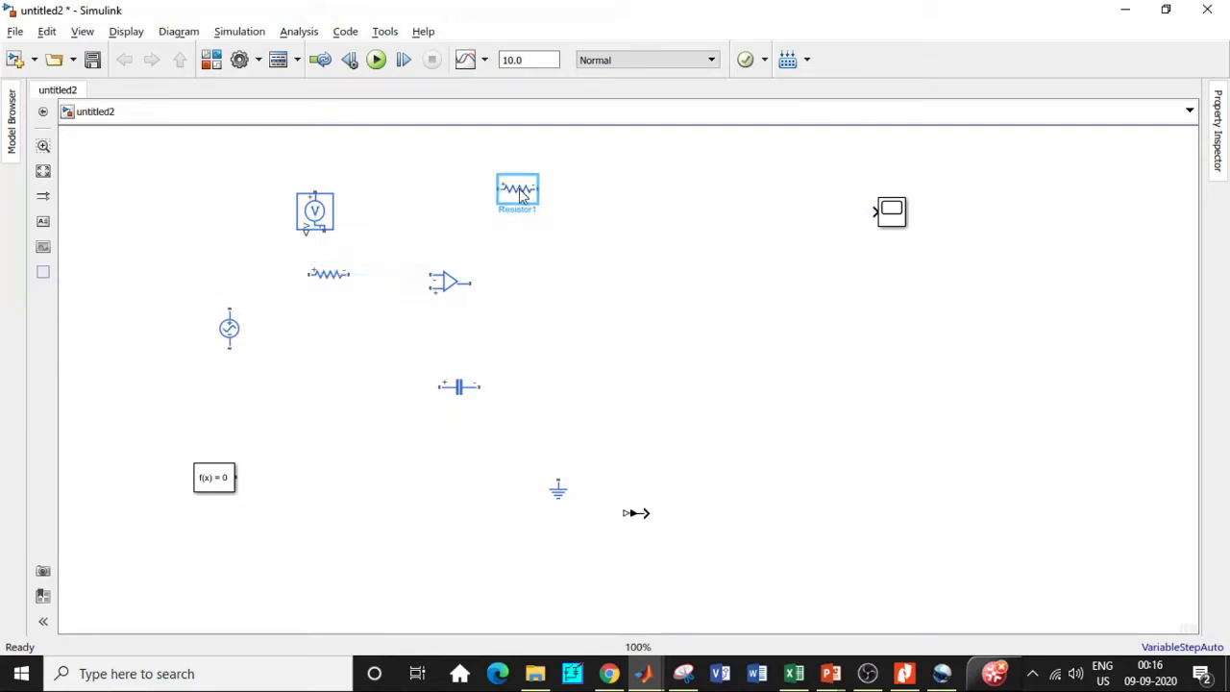
- Set the resistance of the Resistor in front of the Op-Amp to 7.5 kOhm
click(339, 275)
double_click(329, 276)
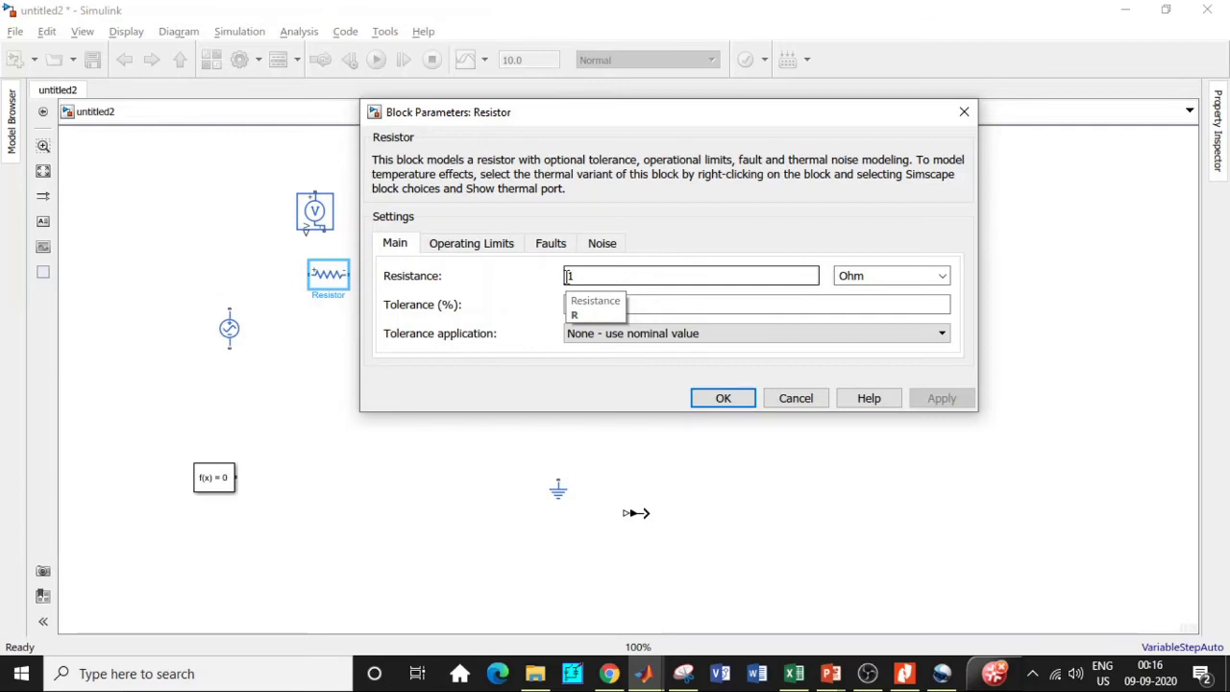
double_click(580, 274)
text(7.5)
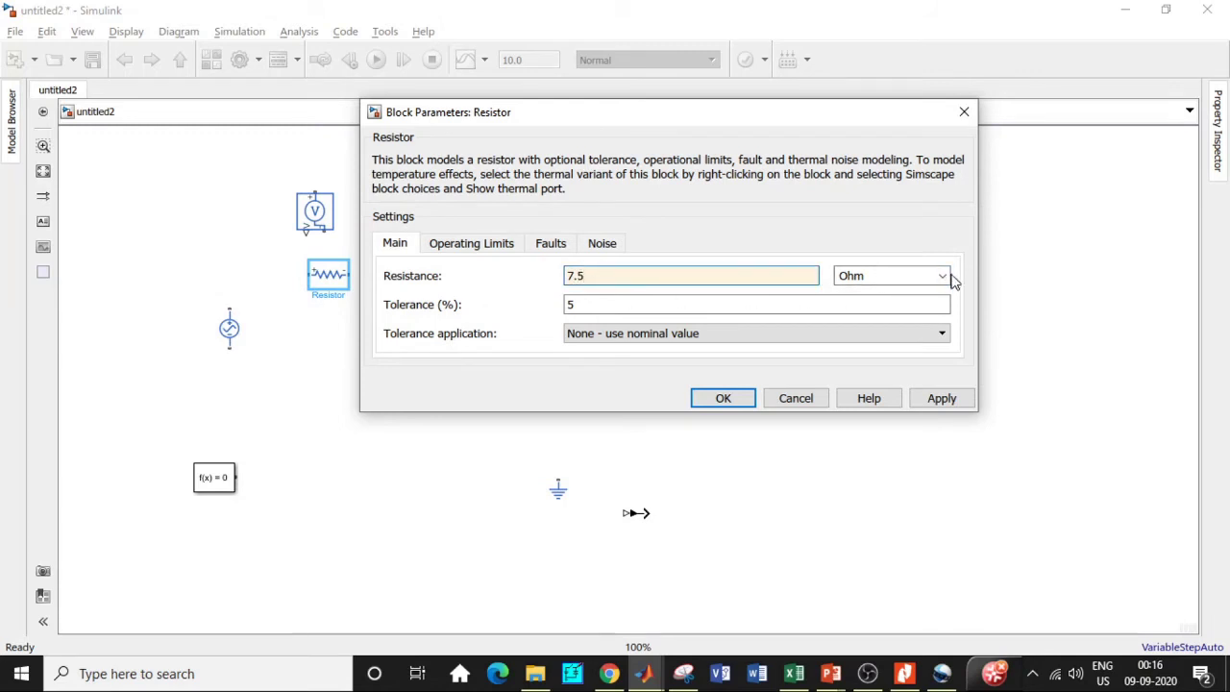
click(942, 277)
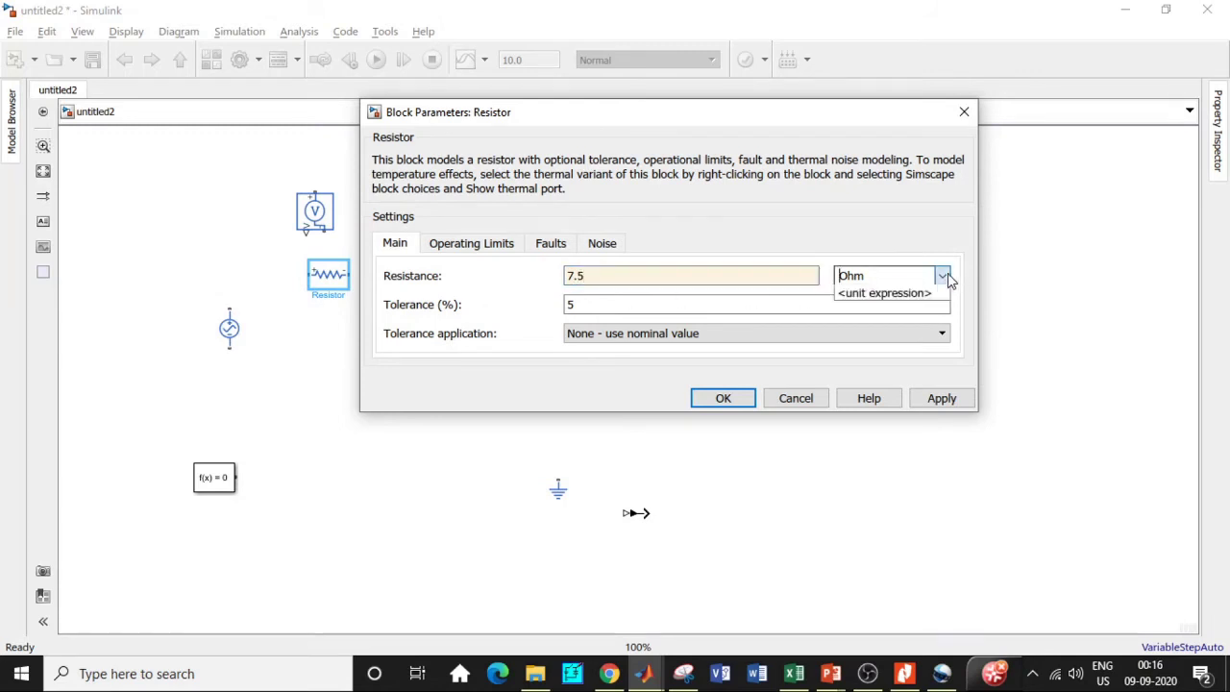
click(884, 305)
click(750, 399)
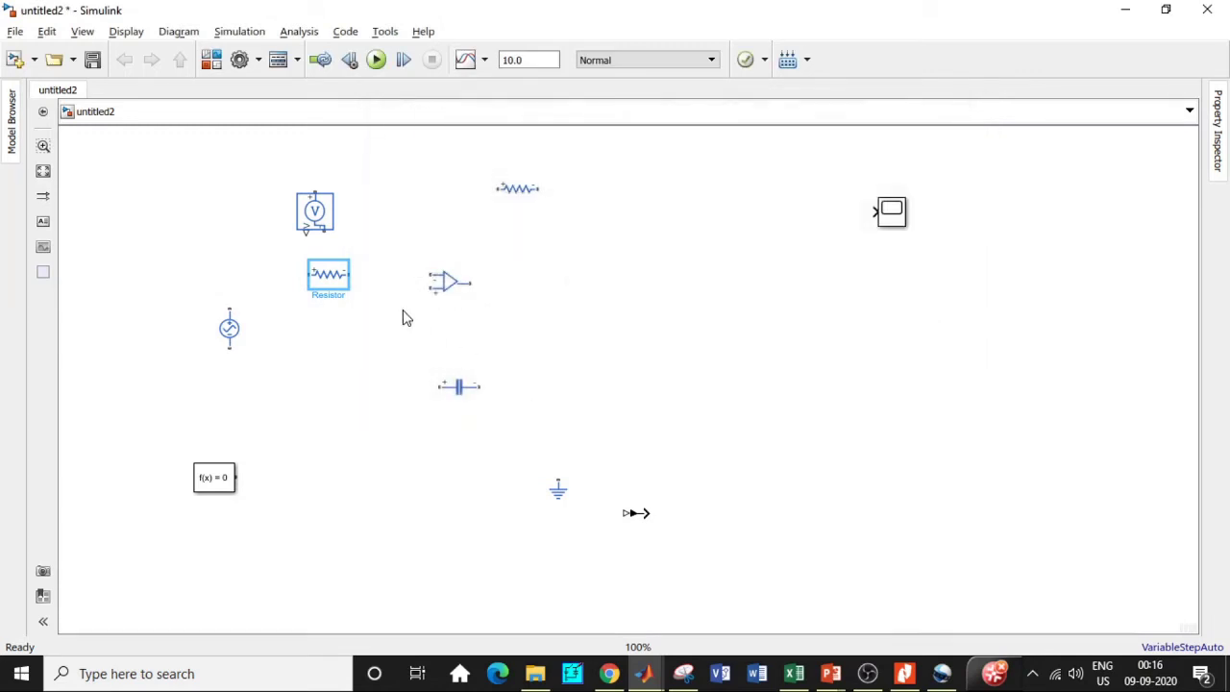
- Wire the input Resistor to the Op-Amp's inverting input, and place Resistor1 above the Op-Amp with its positive end joined to that line
drag(351, 278, 427, 277)
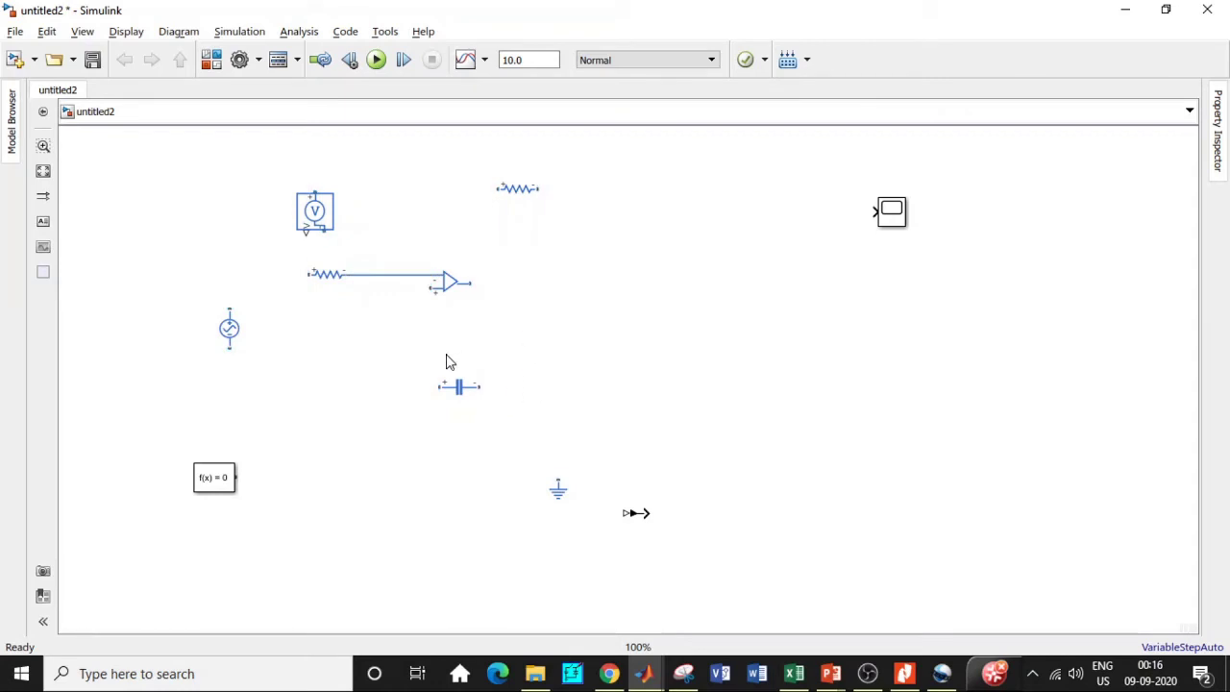
mouse_move(517, 189)
mouse_down()
mouse_move(450, 212)
mouse_move(407, 258)
mouse_move(408, 275)
mouse_up()
- Set the resistance of Resistor1 above the Op-Amp to 220 kOhm
click(456, 211)
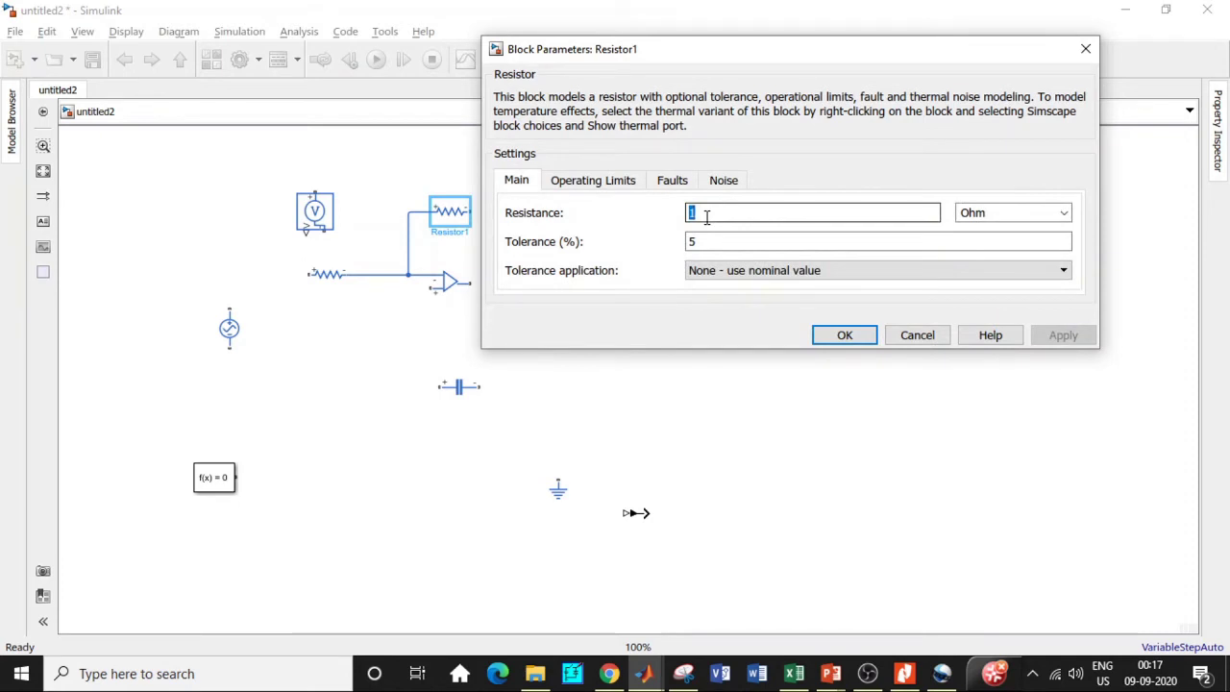
text(220)
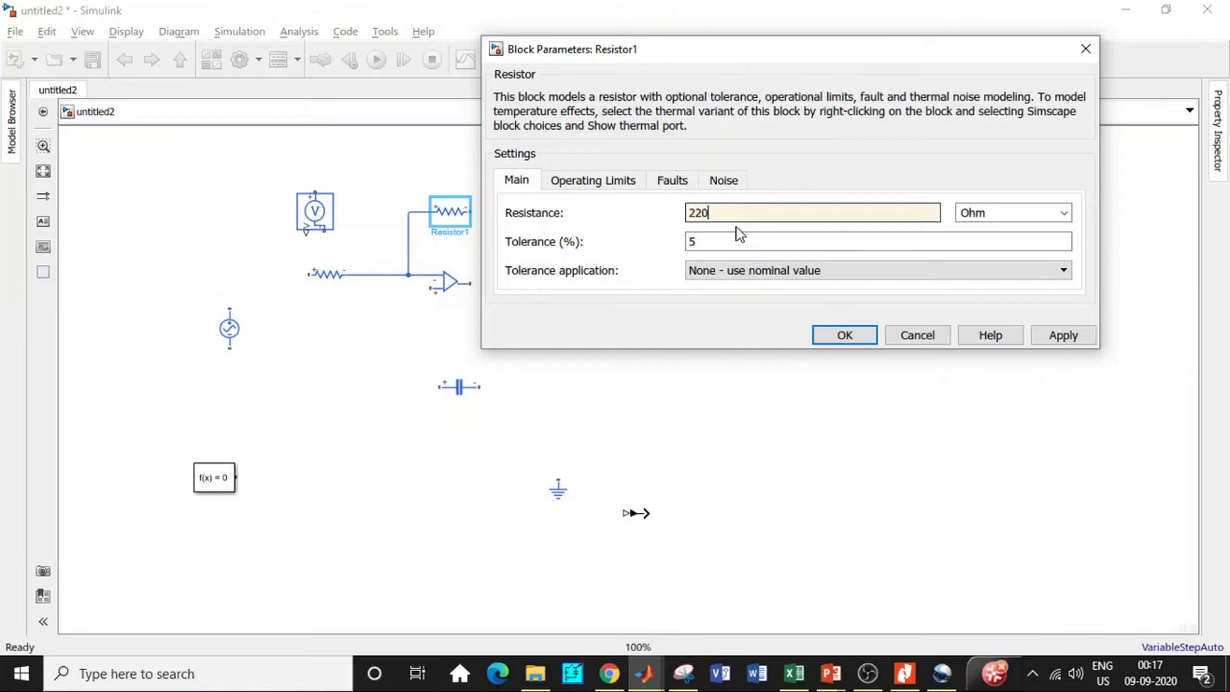
click(1063, 212)
click(1020, 246)
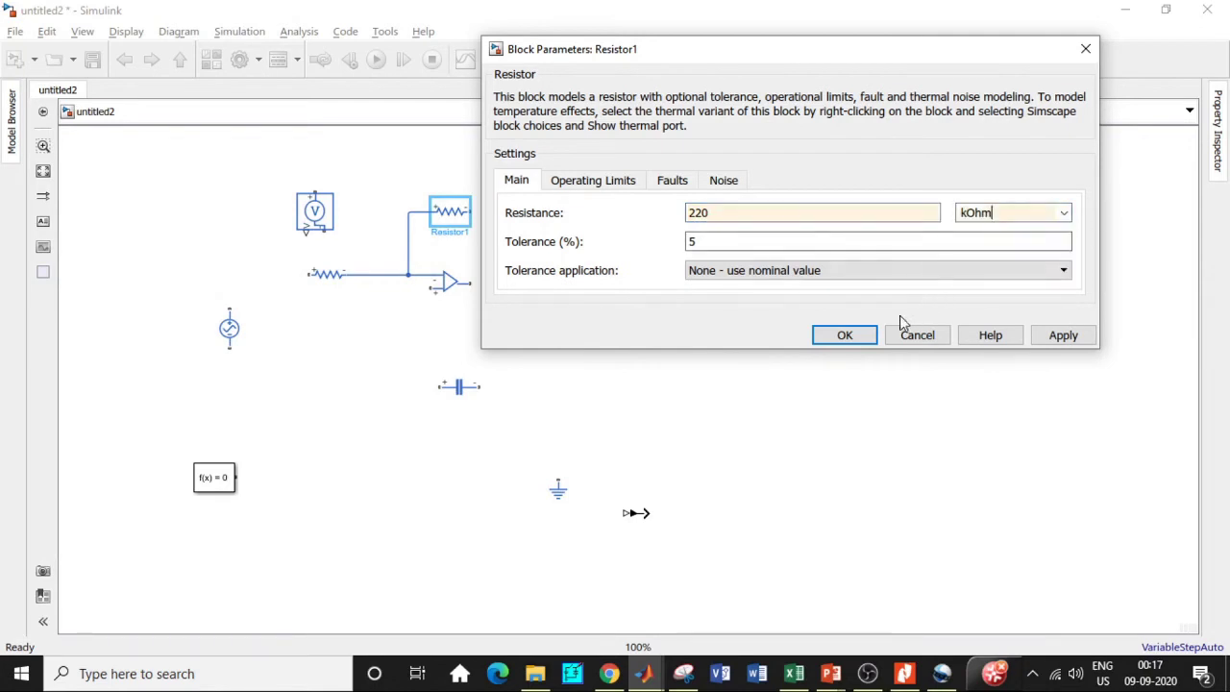
click(849, 335)
- Connect the Op-Amp output to the free end of Resistor1, and wire the Electrical Reference to the non-inverting input
mouse_move(473, 283)
mouse_down()
mouse_move(510, 228)
mouse_move(471, 209)
mouse_up()
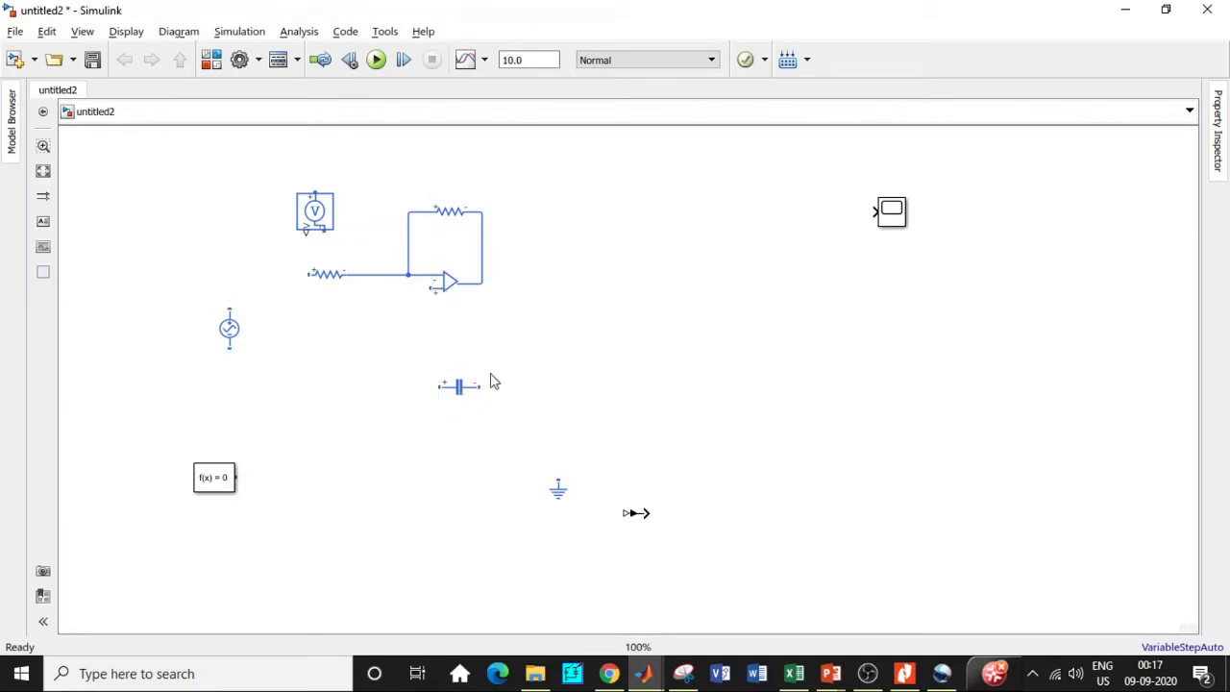
mouse_move(559, 492)
mouse_down()
mouse_move(384, 365)
mouse_move(439, 288)
mouse_up()
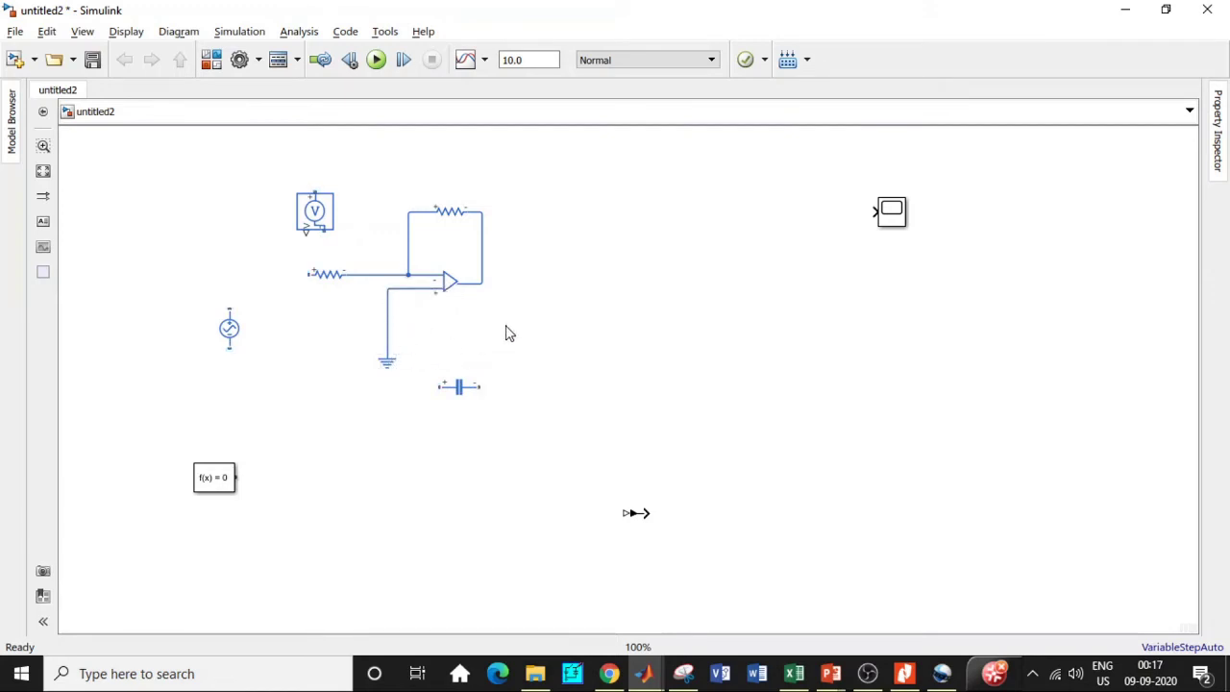
- Copy the input Resistor to below the Electrical Reference, rotate the copy clockwise, and connect its upper end to the Capacitor's positive end
click(337, 275)
drag(356, 286, 349, 431)
mouse_move(464, 399)
mouse_down()
mouse_move(451, 428)
mouse_move(345, 459)
mouse_move(354, 480)
mouse_move(368, 478)
mouse_move(367, 448)
mouse_move(401, 423)
mouse_up()
key(ctrl+r)
- Set the resistance of Resistor2 to 750 Ohm
double_click(365, 480)
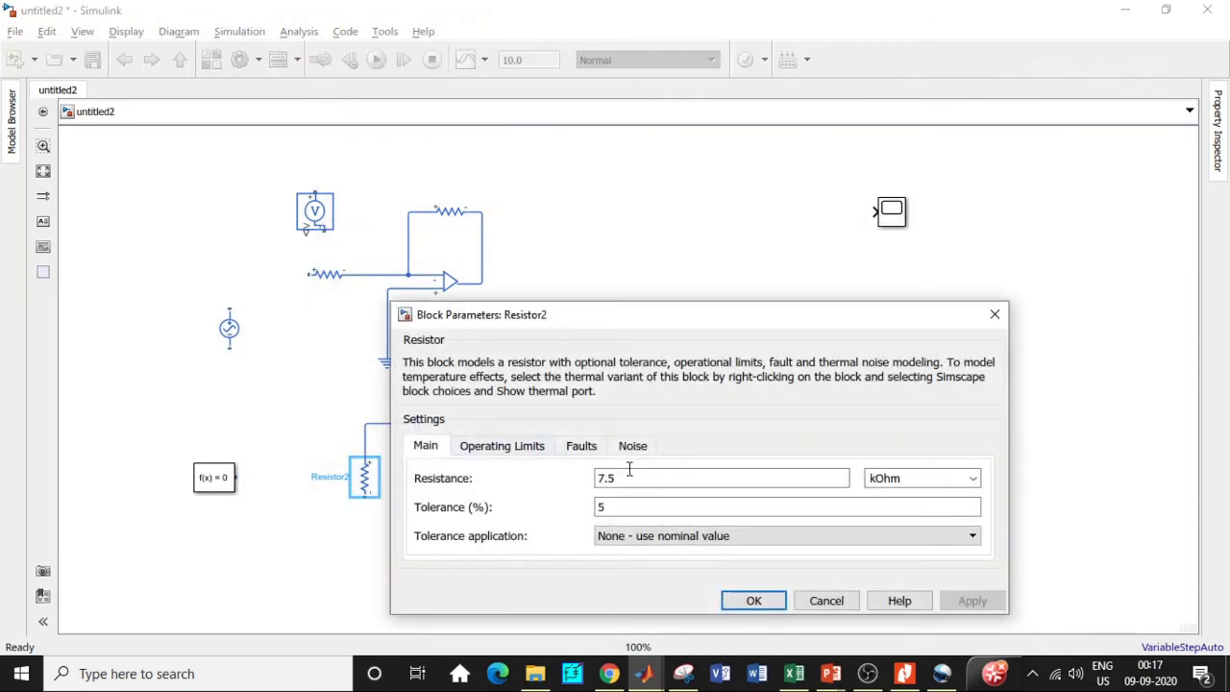
double_click(631, 470)
text(750)
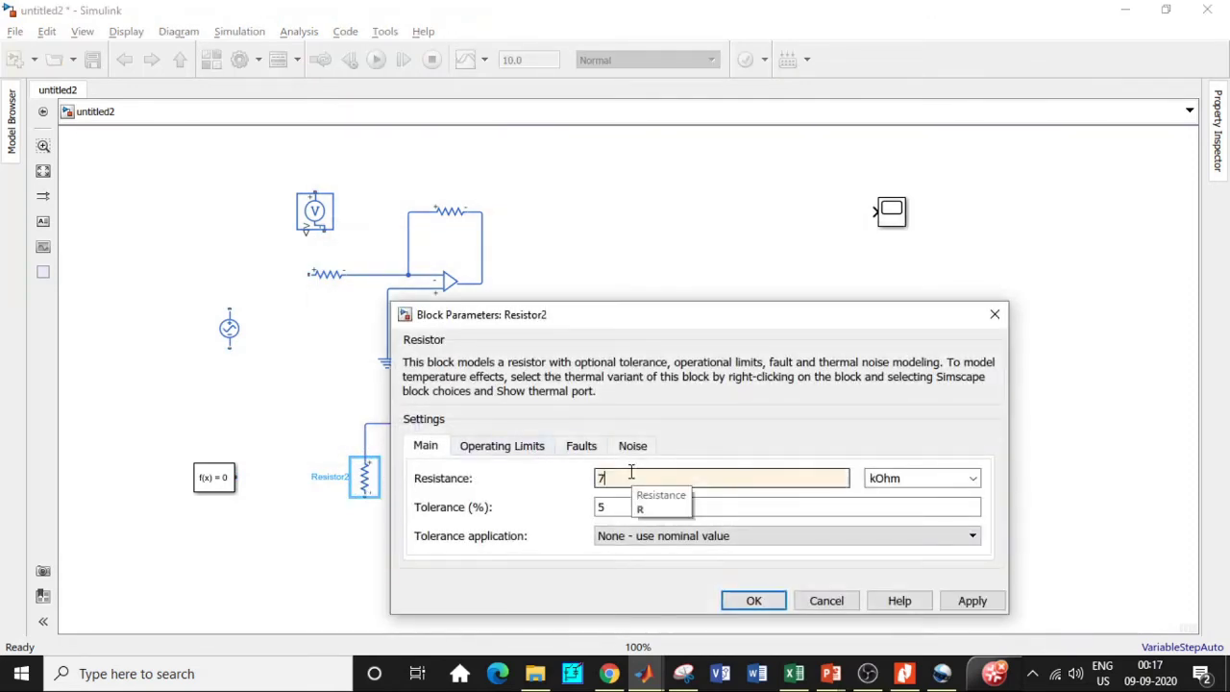
click(972, 478)
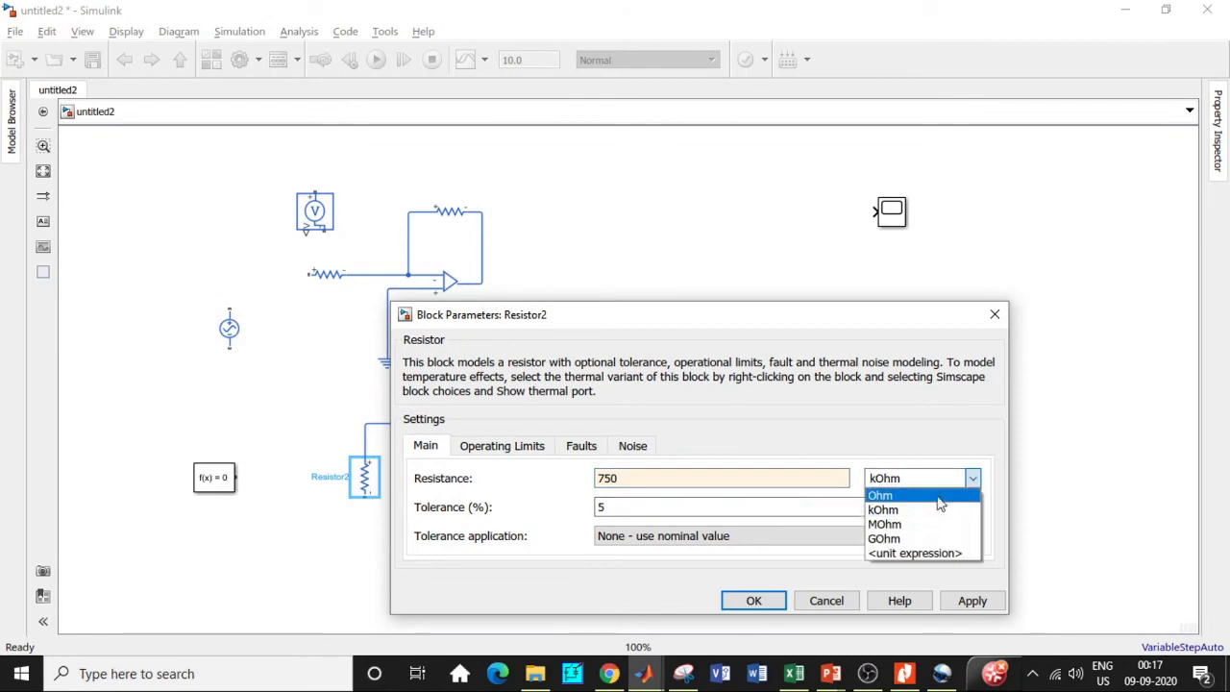
click(931, 494)
click(755, 601)
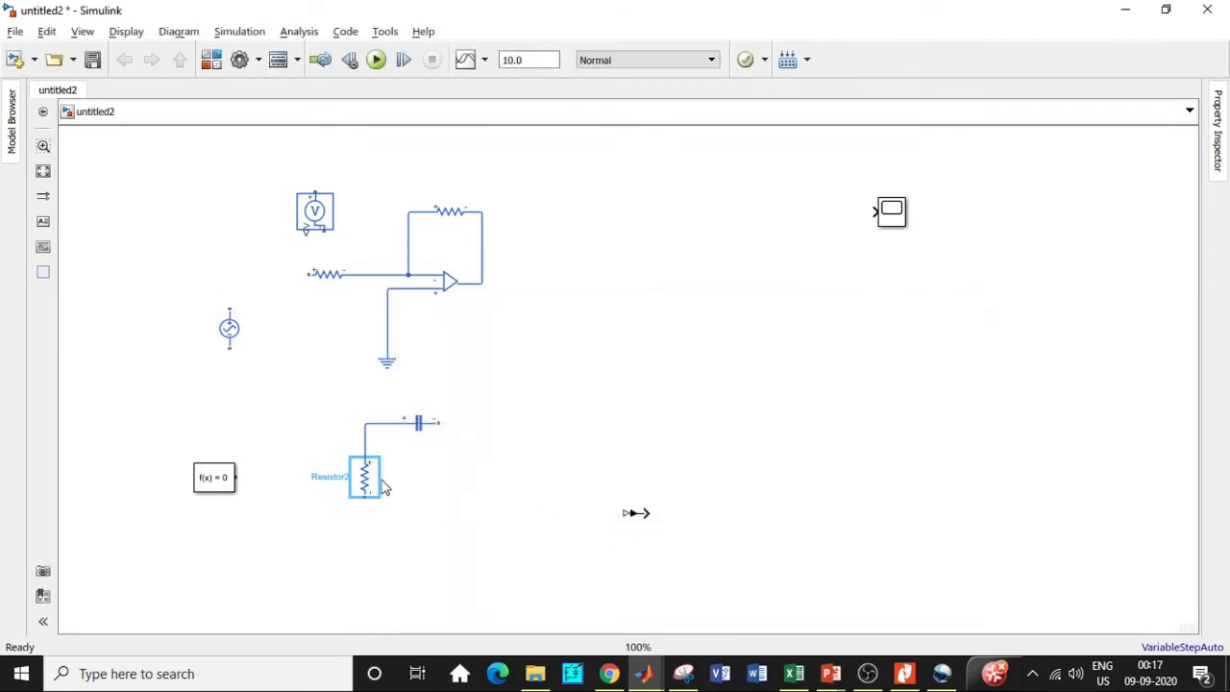
- Set the Capacitor's capacitance to 0.867 uF
double_click(425, 423)
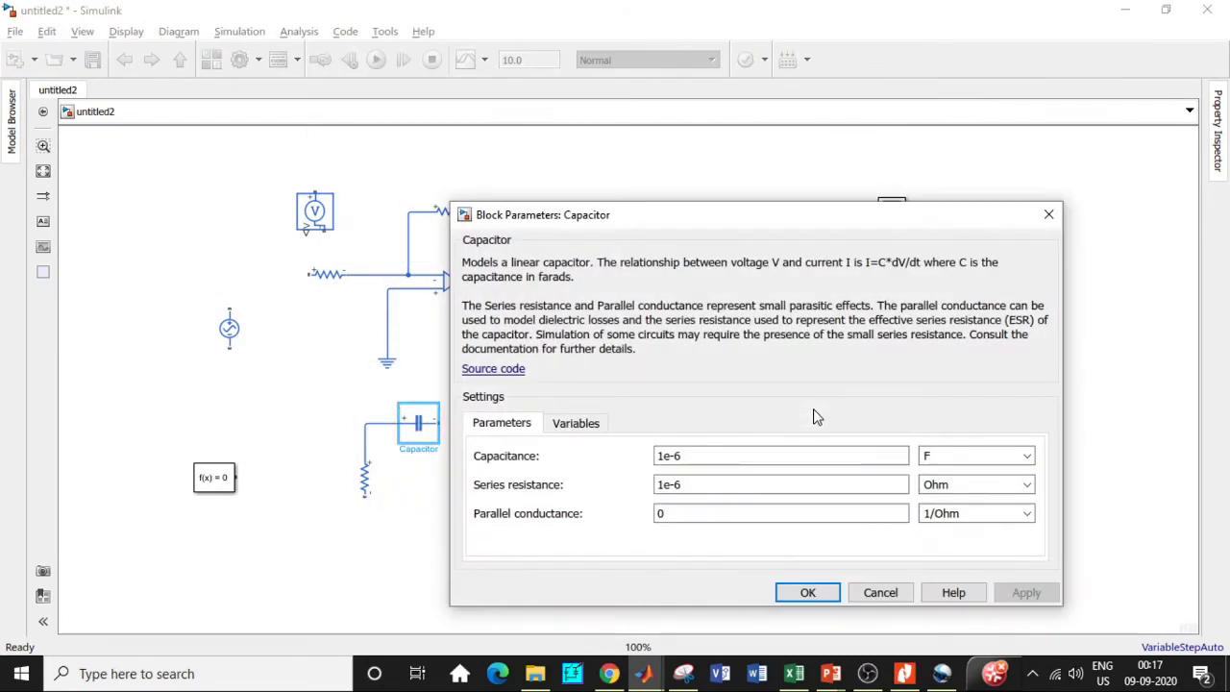
double_click(703, 457)
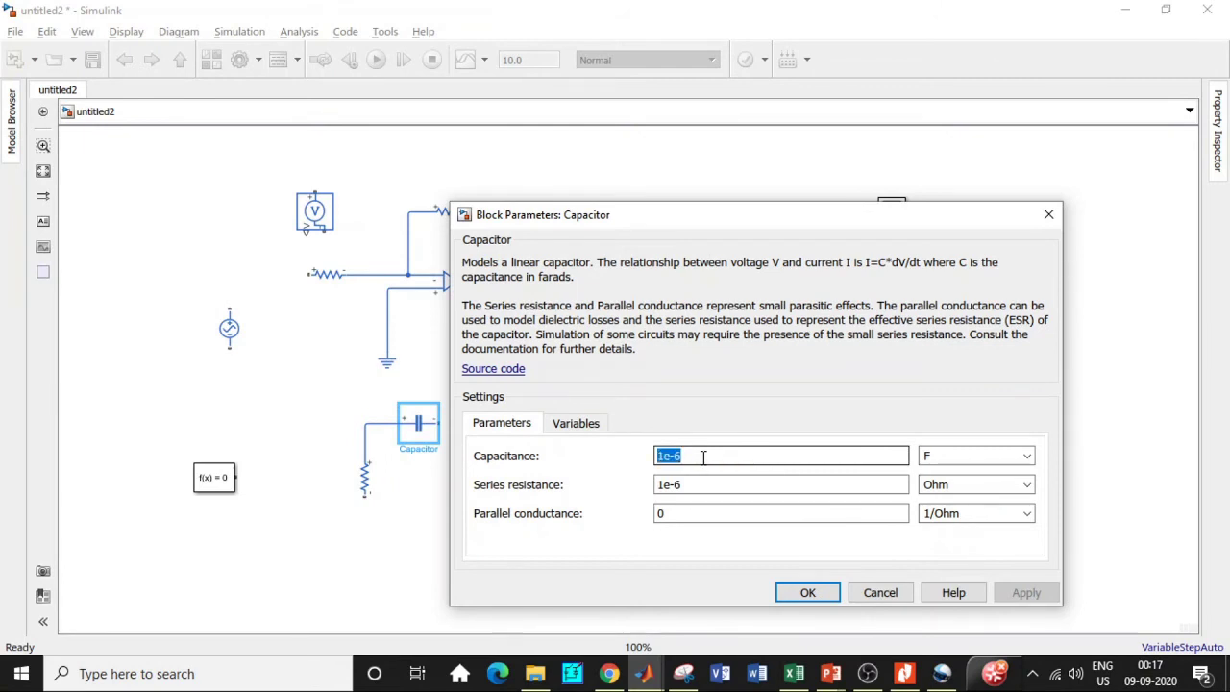
text(0.)
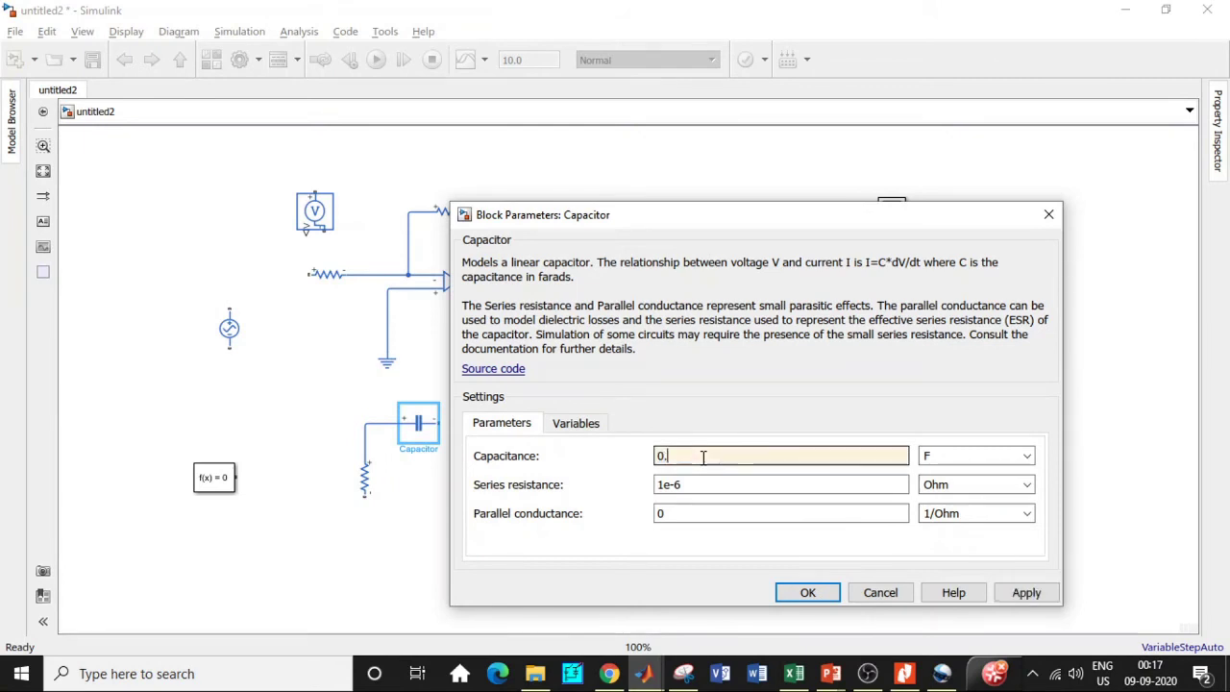
text(867)
click(1027, 458)
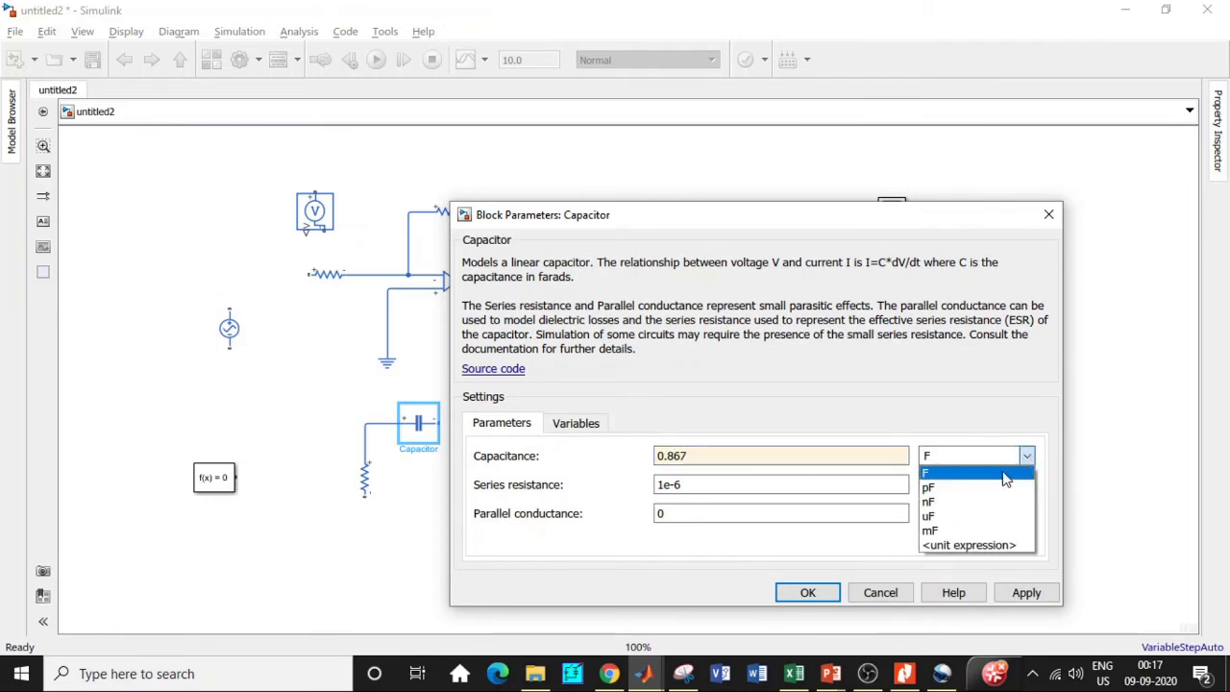
click(961, 513)
click(804, 595)
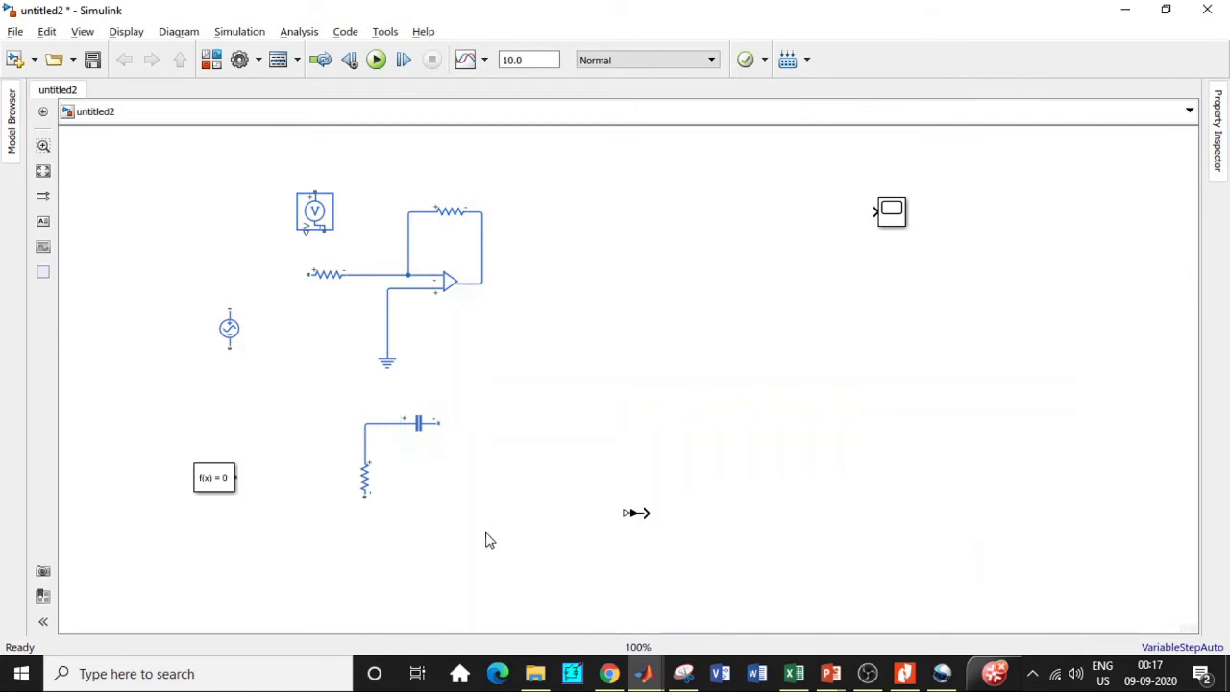
- Duplicate the resistor-capacitor section twice to form a connected three-stage ladder, and move the PS-Simulink Converter clear of it
drag(490, 536, 342, 408)
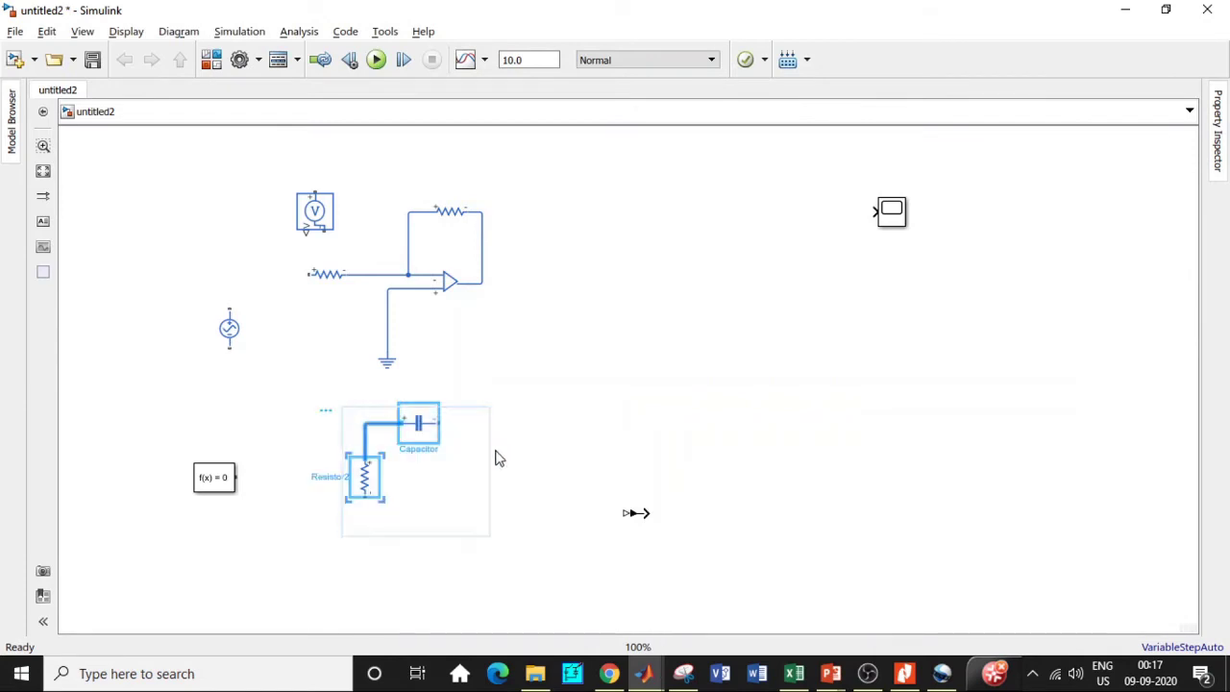
drag(426, 433, 541, 433)
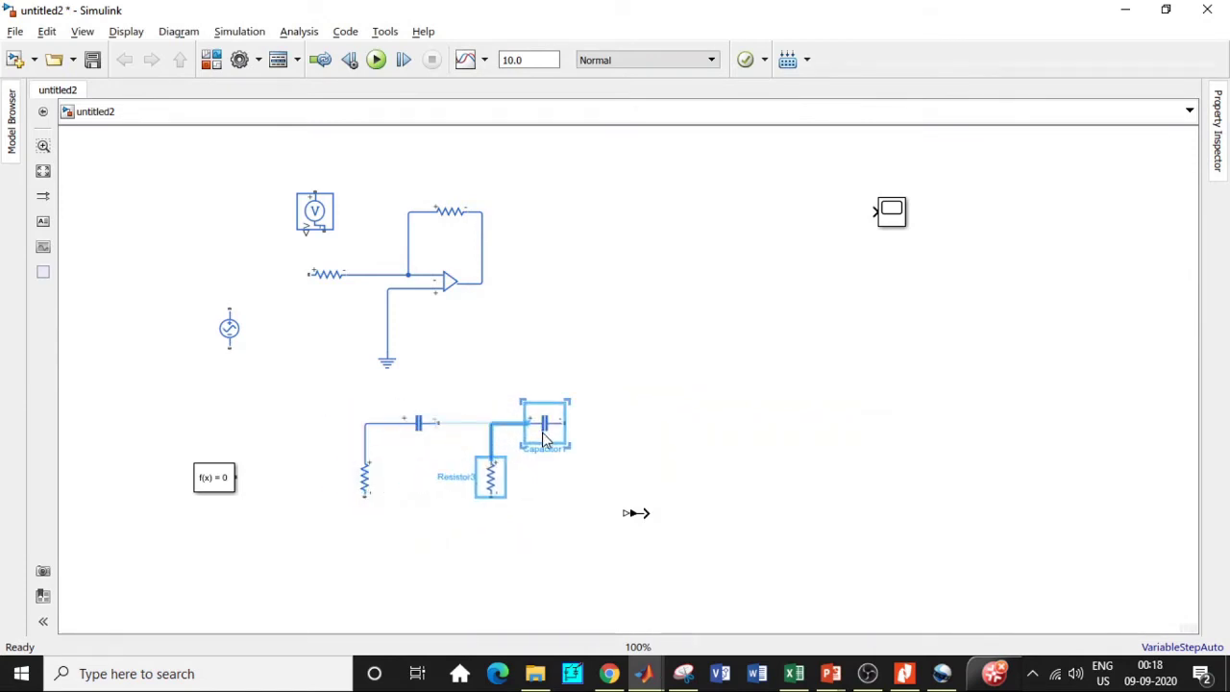
mouse_move(438, 422)
mouse_down()
mouse_move(506, 420)
mouse_move(491, 423)
mouse_up()
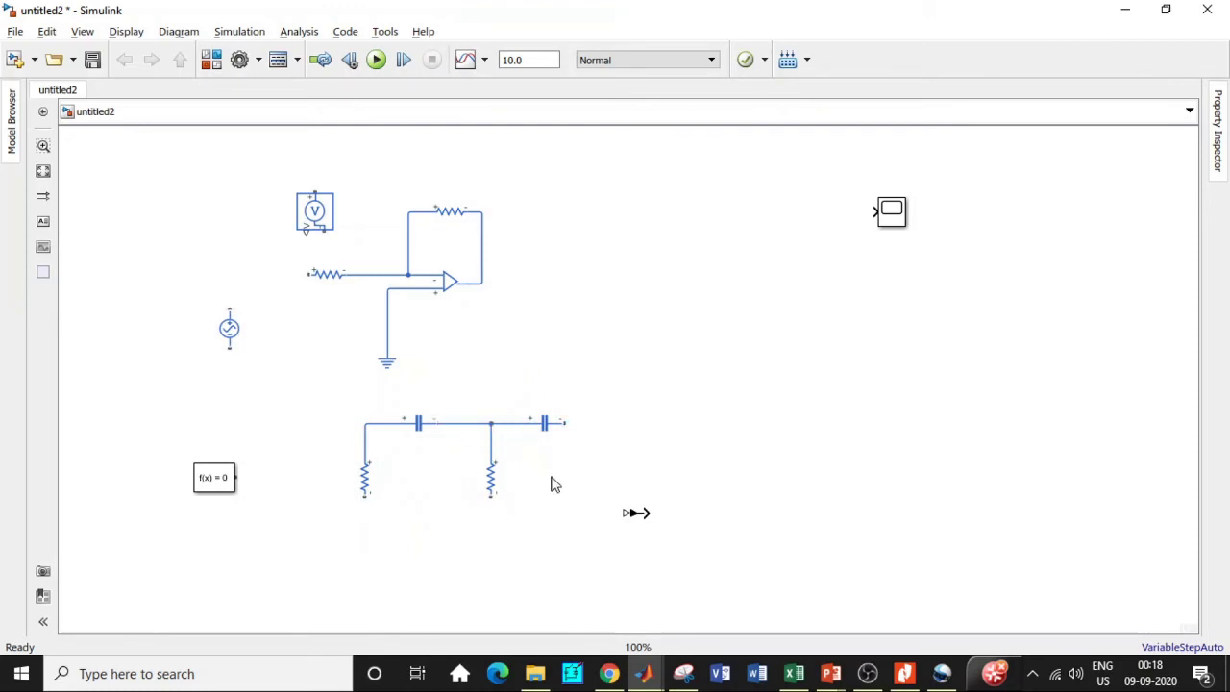
drag(574, 539, 453, 380)
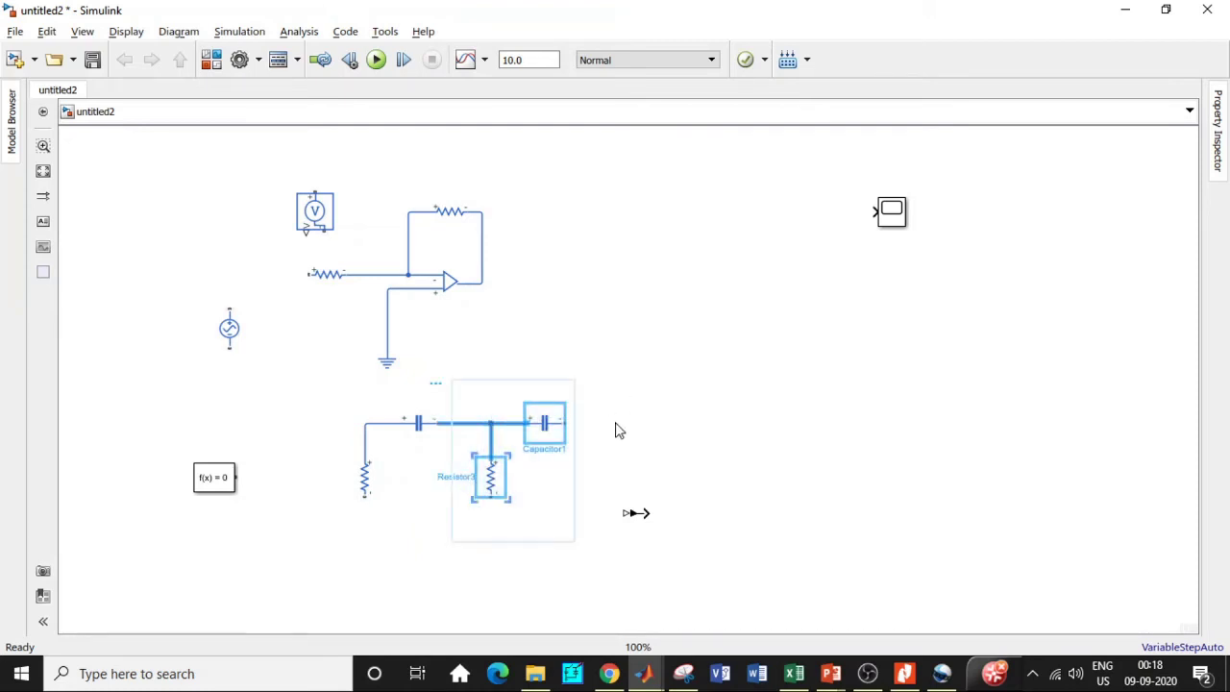
drag(541, 451, 661, 434)
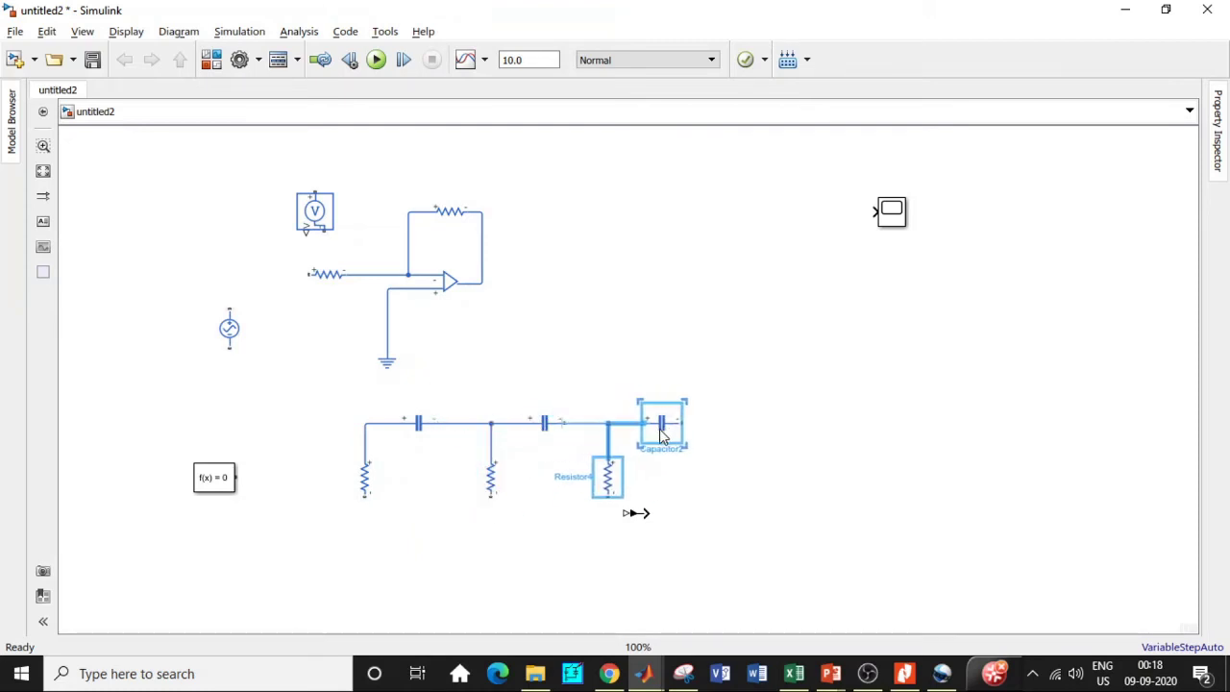
click(807, 462)
drag(636, 513, 741, 576)
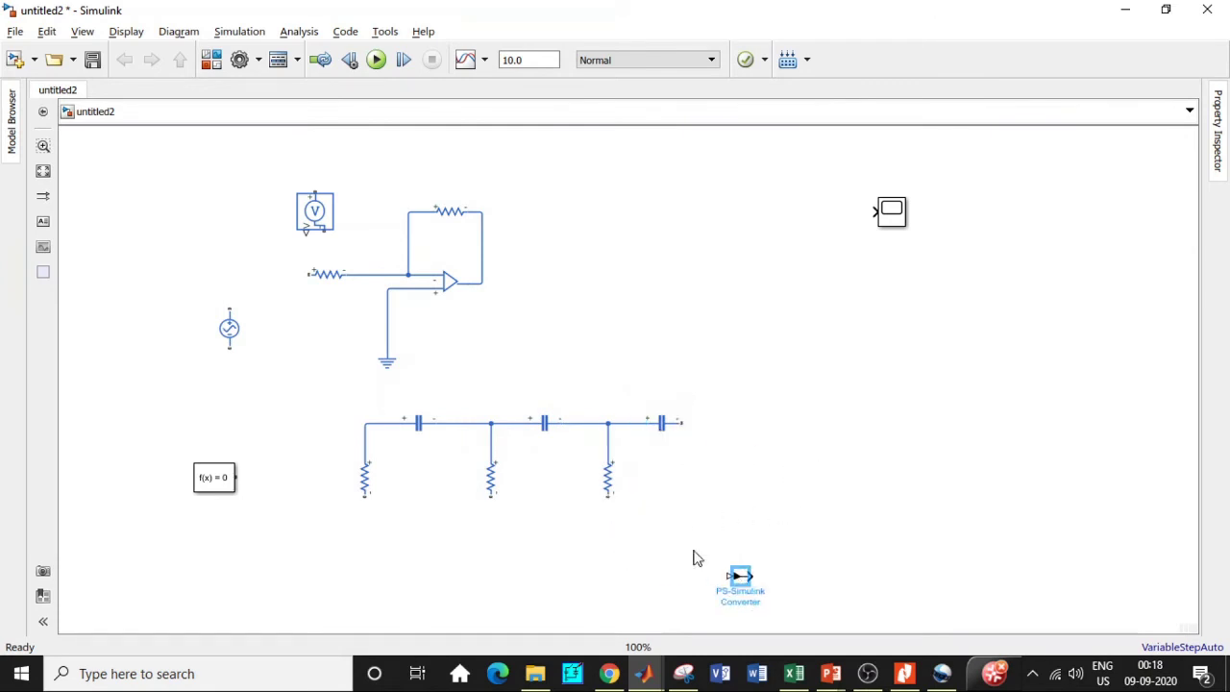
- Join the lower ends of the three ladder resistors and connect a copy of the Electrical Reference to that line
drag(494, 495, 605, 495)
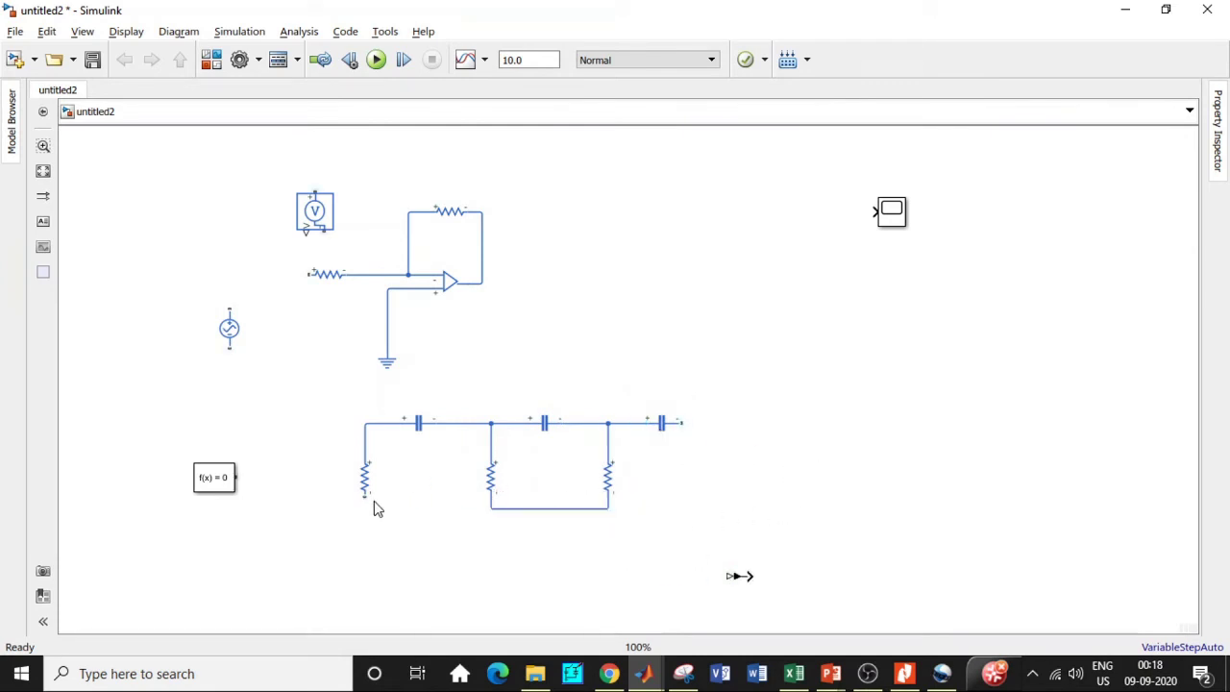
drag(366, 497, 491, 508)
click(386, 358)
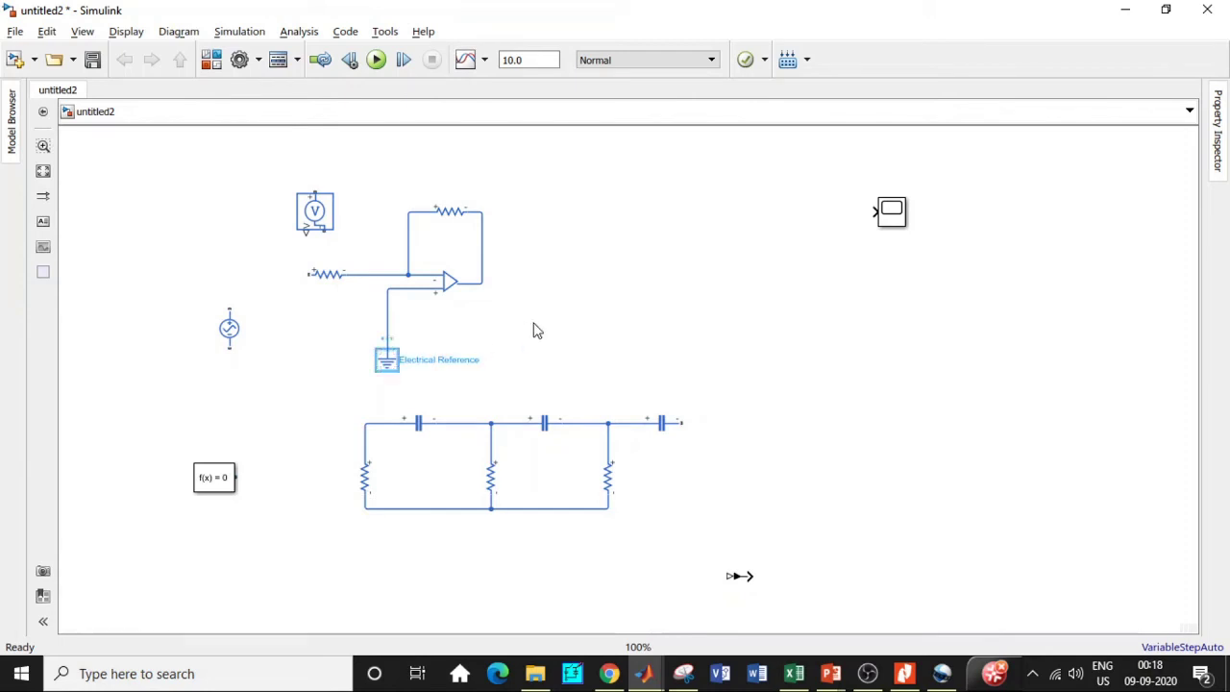
drag(397, 365, 494, 510)
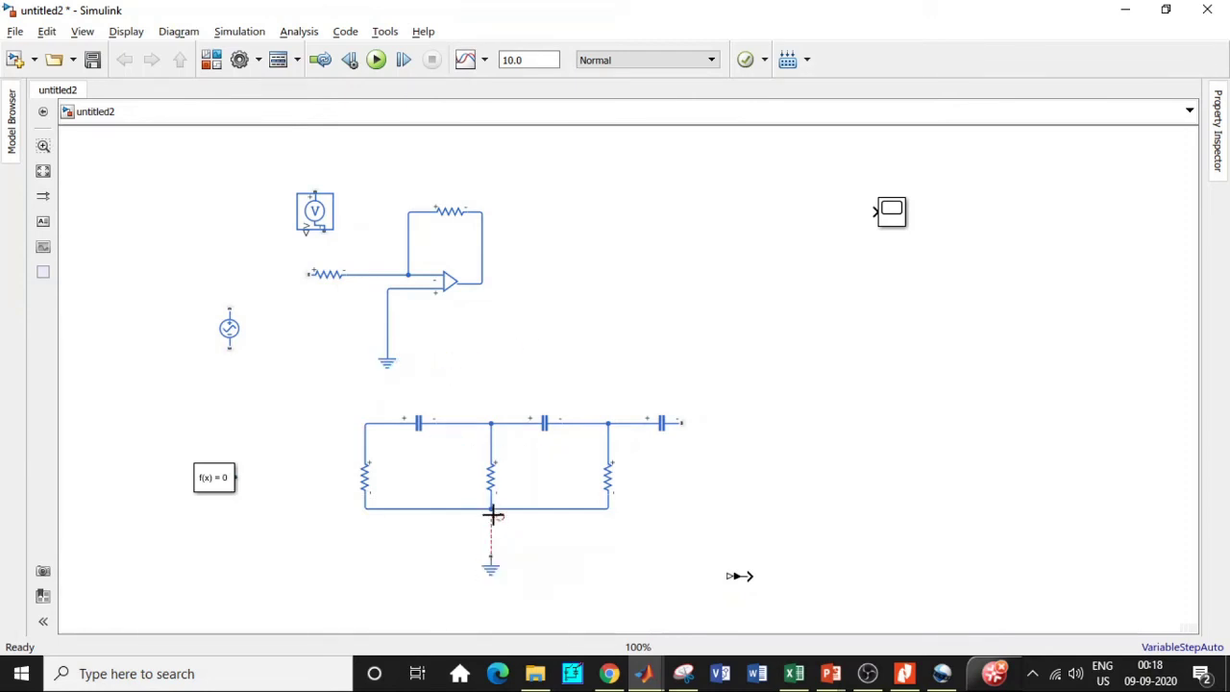
- Wire the free end of the last ladder capacitor to the Op-Amp output
click(679, 423)
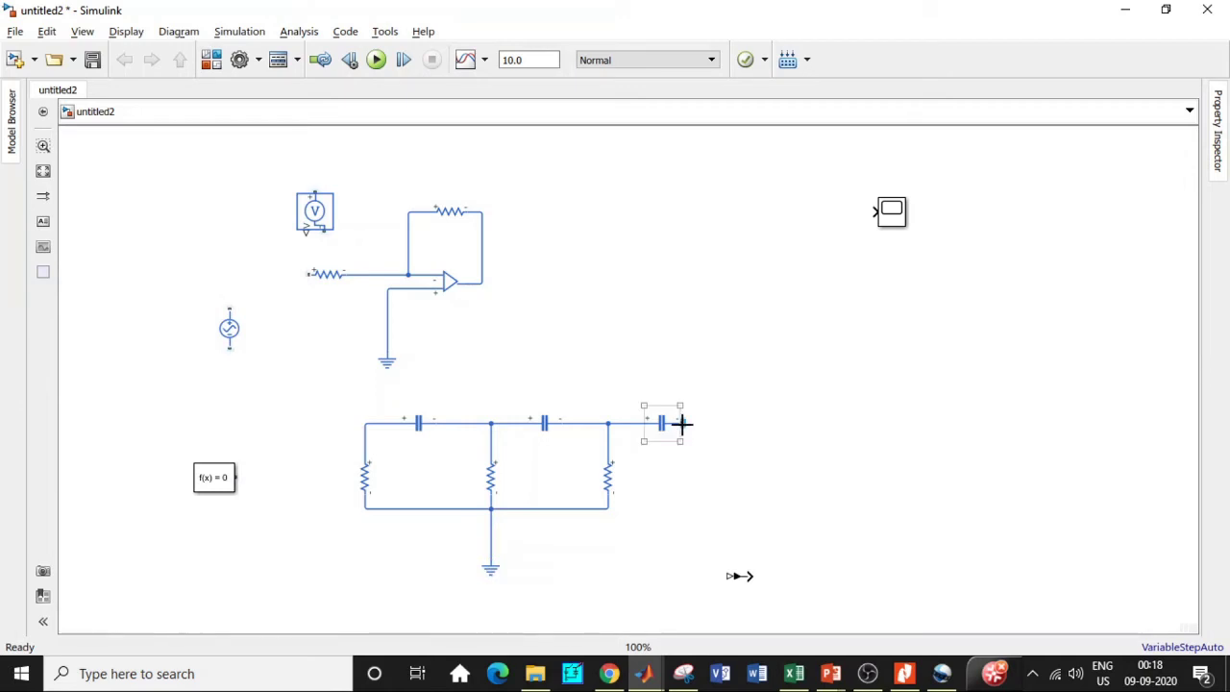
drag(680, 423, 701, 354)
drag(494, 275, 471, 284)
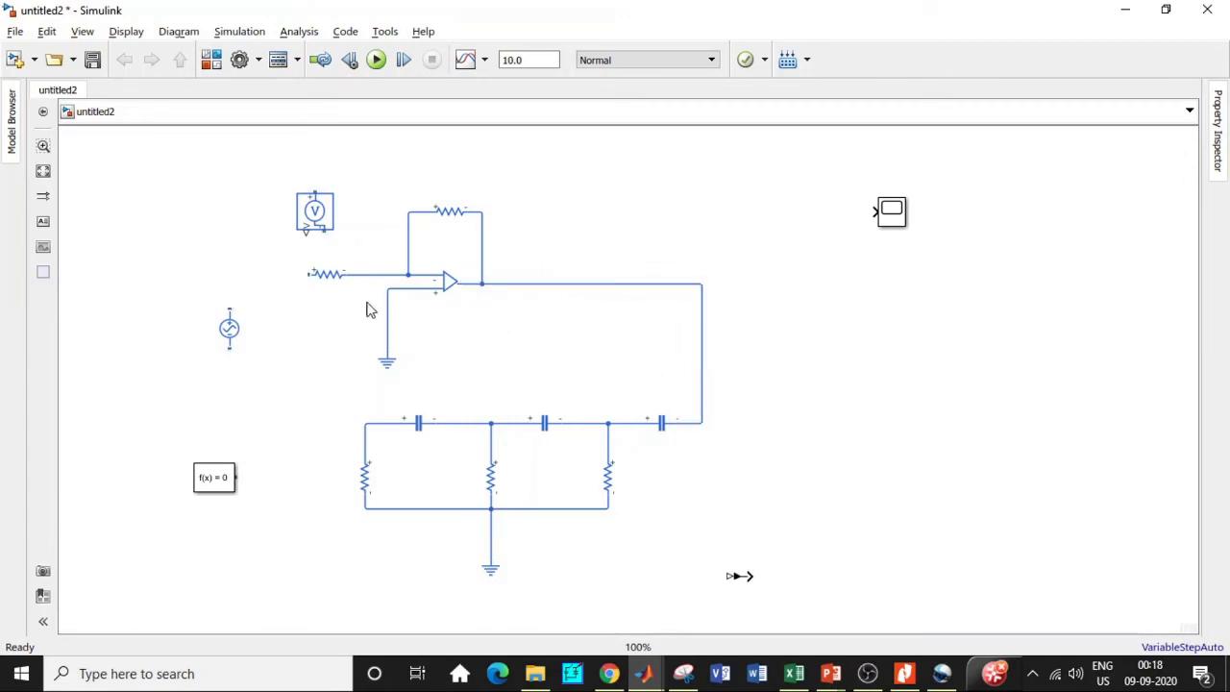
- Move the Voltage Sensor aside and wire the AC Voltage Source between the input resistor and a copy of the Electrical Reference
drag(324, 221, 156, 221)
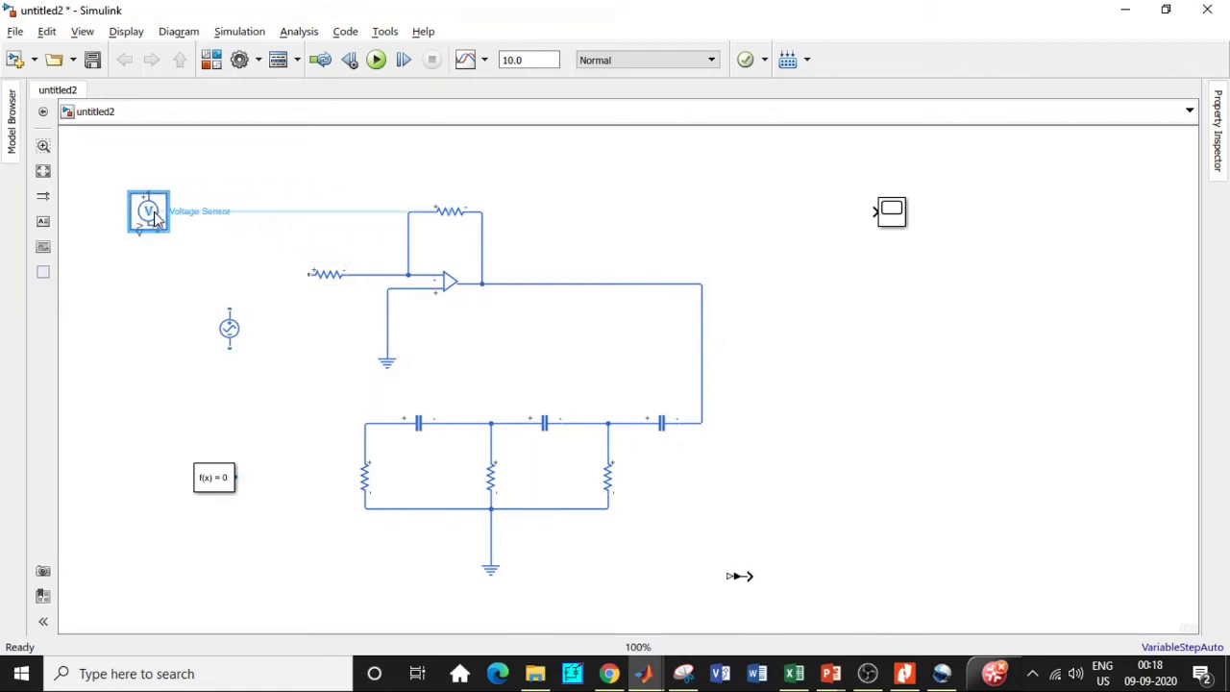
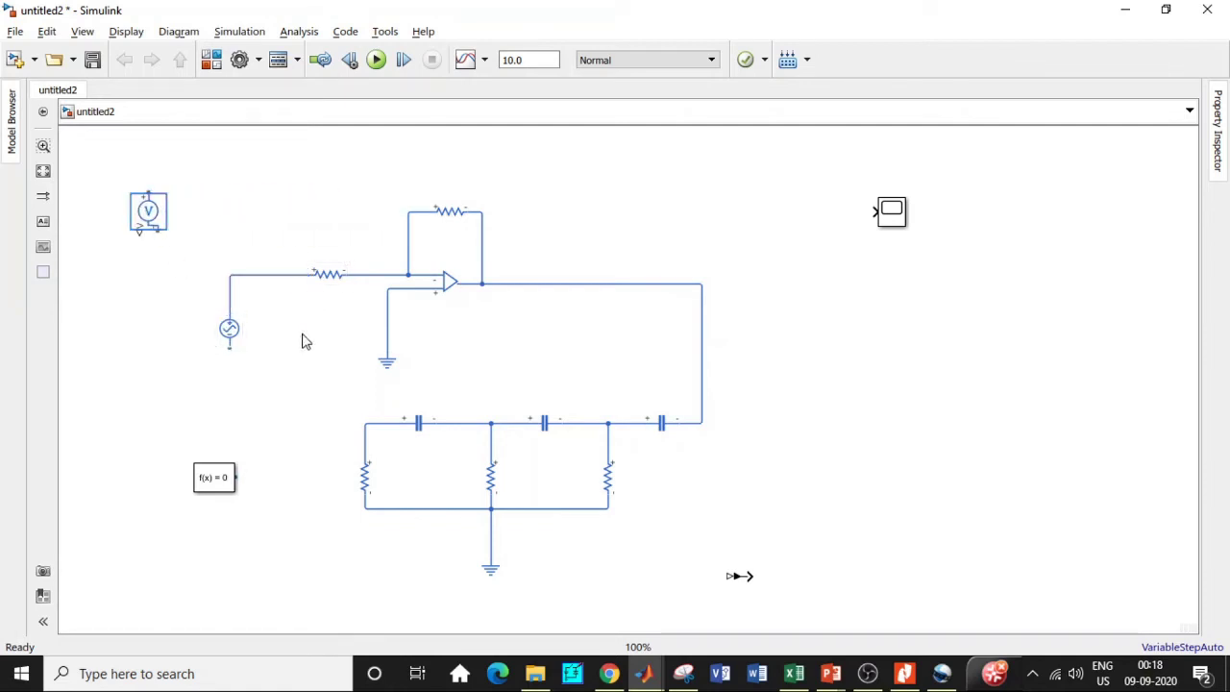
click(397, 364)
drag(394, 371, 223, 416)
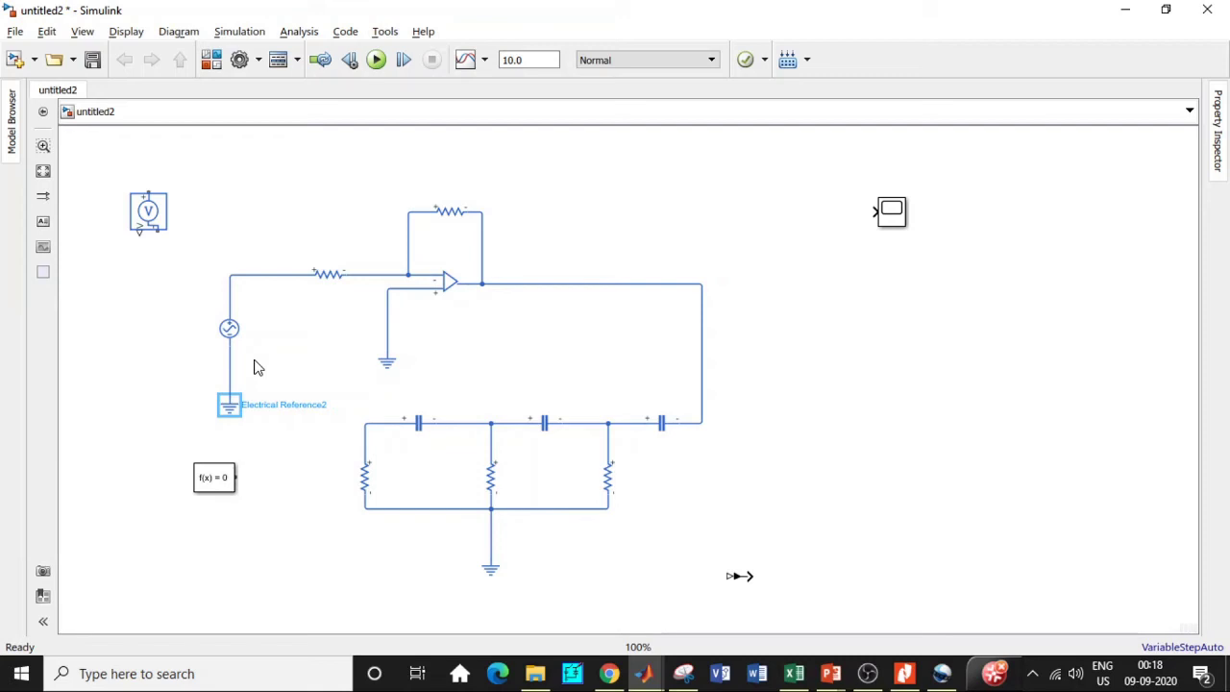
- Place the Voltage Sensor beside the AC Voltage Source and connect it across the source's terminals
drag(151, 207, 229, 275)
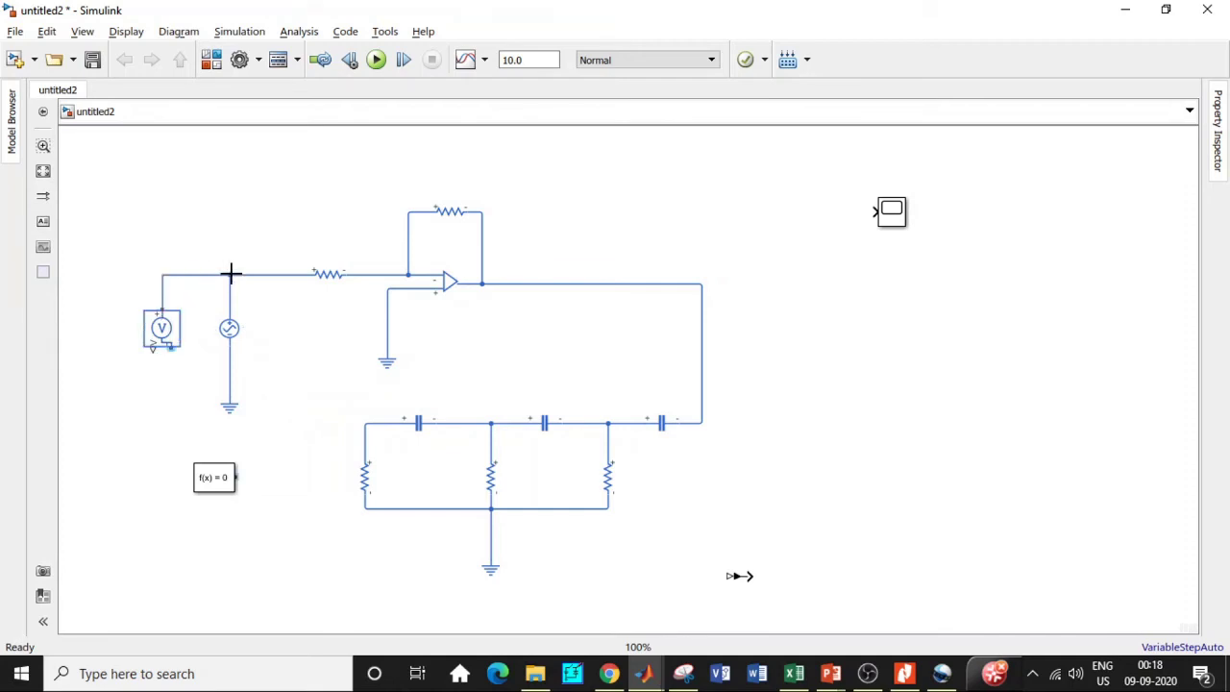
drag(169, 351, 233, 374)
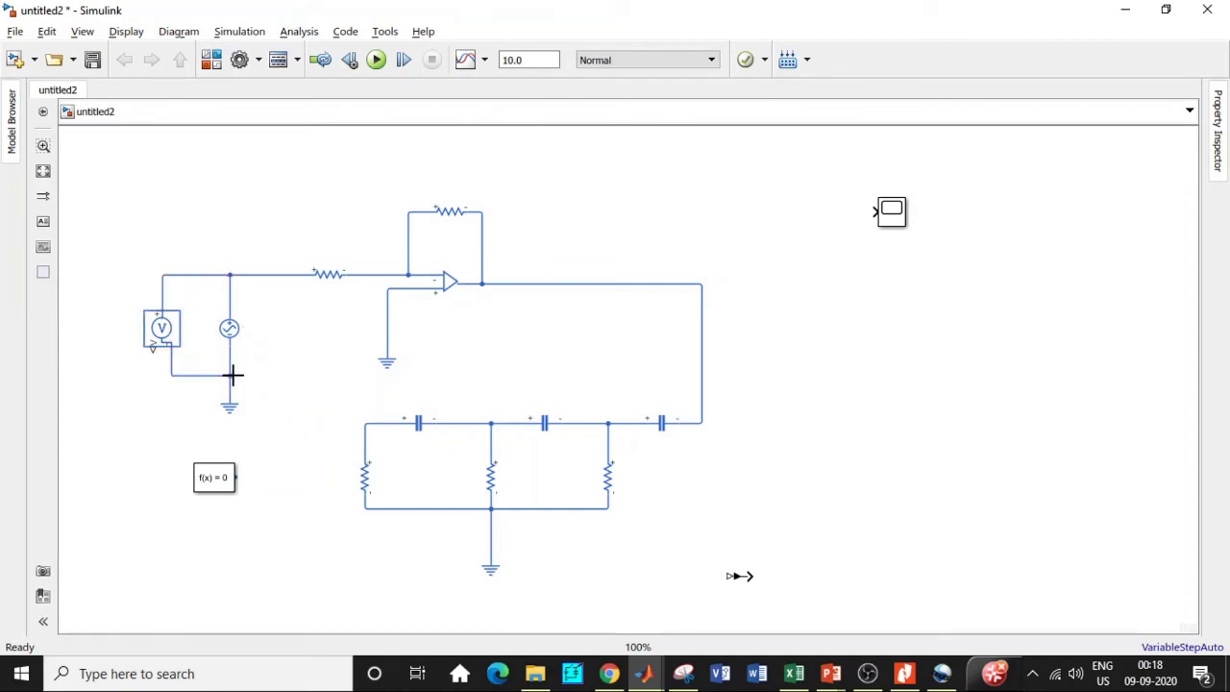
- Move the Solver Configuration clear and route the Voltage Sensor's output through the PS-Simulink Converter to the Scope
drag(227, 473, 201, 505)
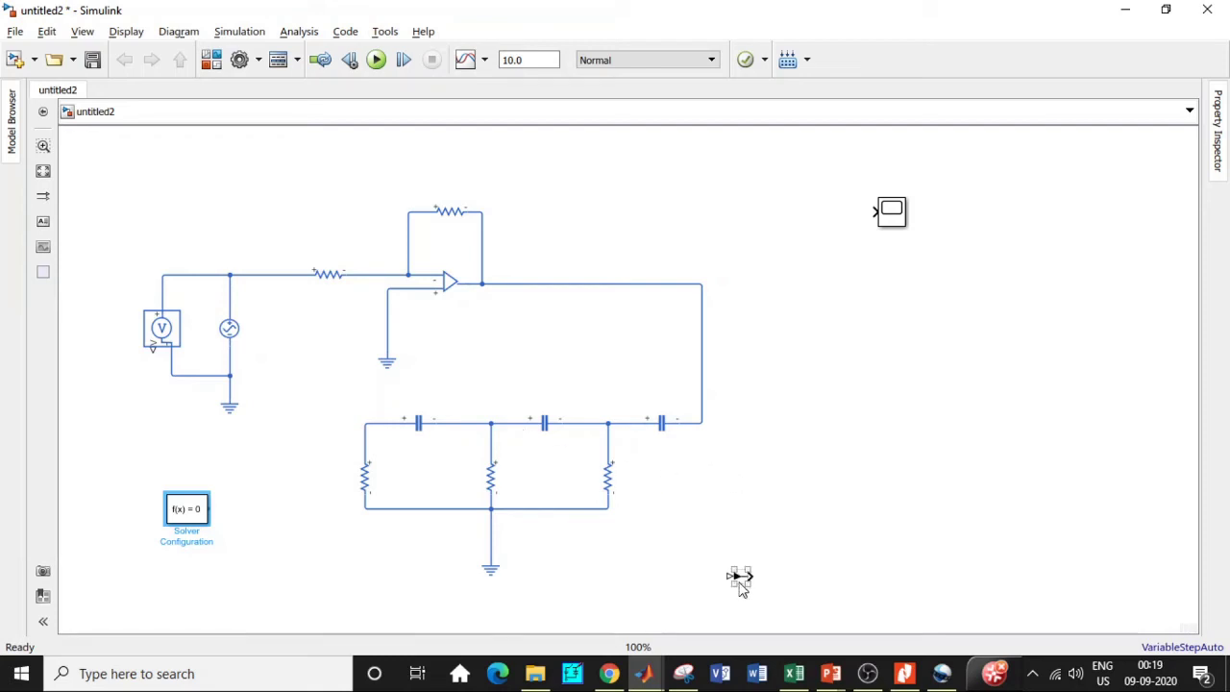
drag(736, 582, 347, 593)
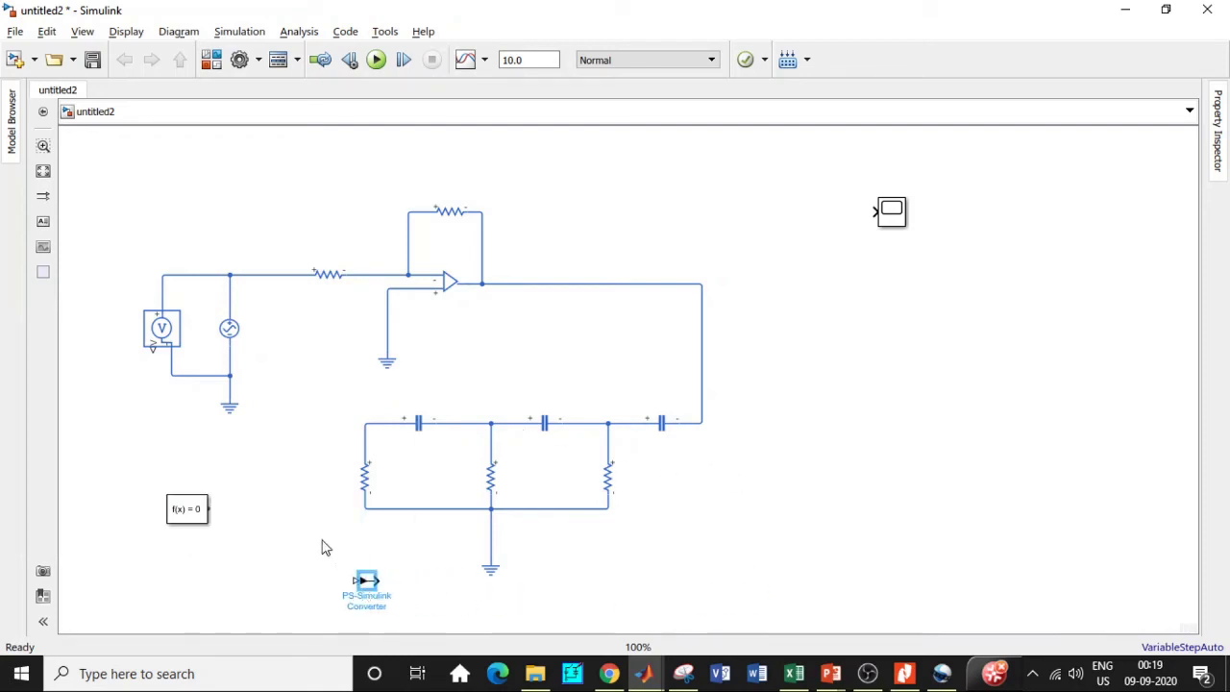
mouse_move(152, 349)
mouse_down()
mouse_move(316, 563)
mouse_move(350, 581)
mouse_up()
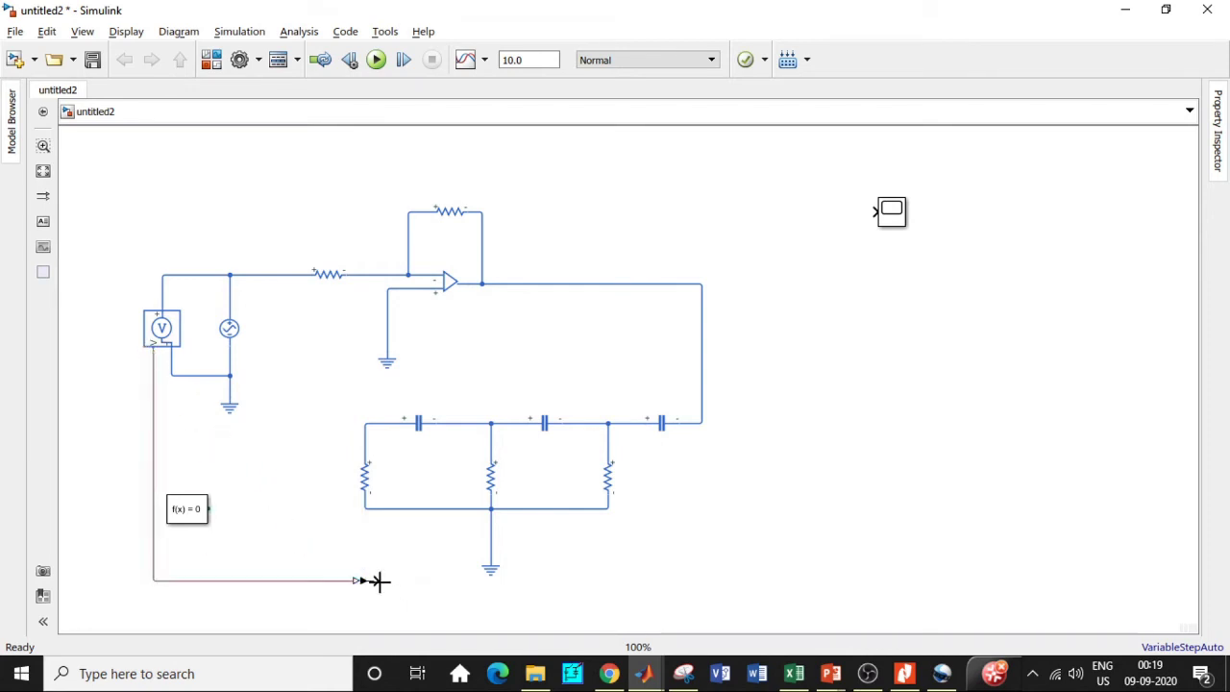
mouse_move(379, 579)
mouse_down()
mouse_move(862, 343)
mouse_move(876, 211)
mouse_up()
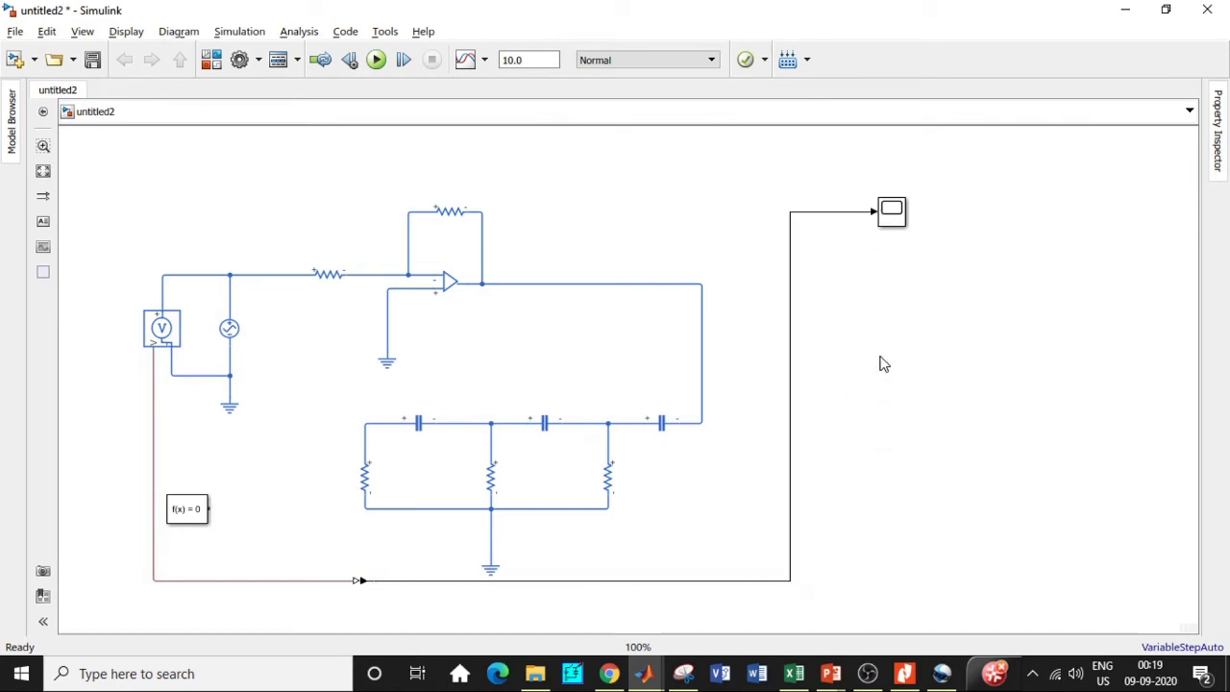
- Copy the Voltage Sensor to the output side and connect it between the Op-Amp output and the Op-Amp's ground line
click(162, 327)
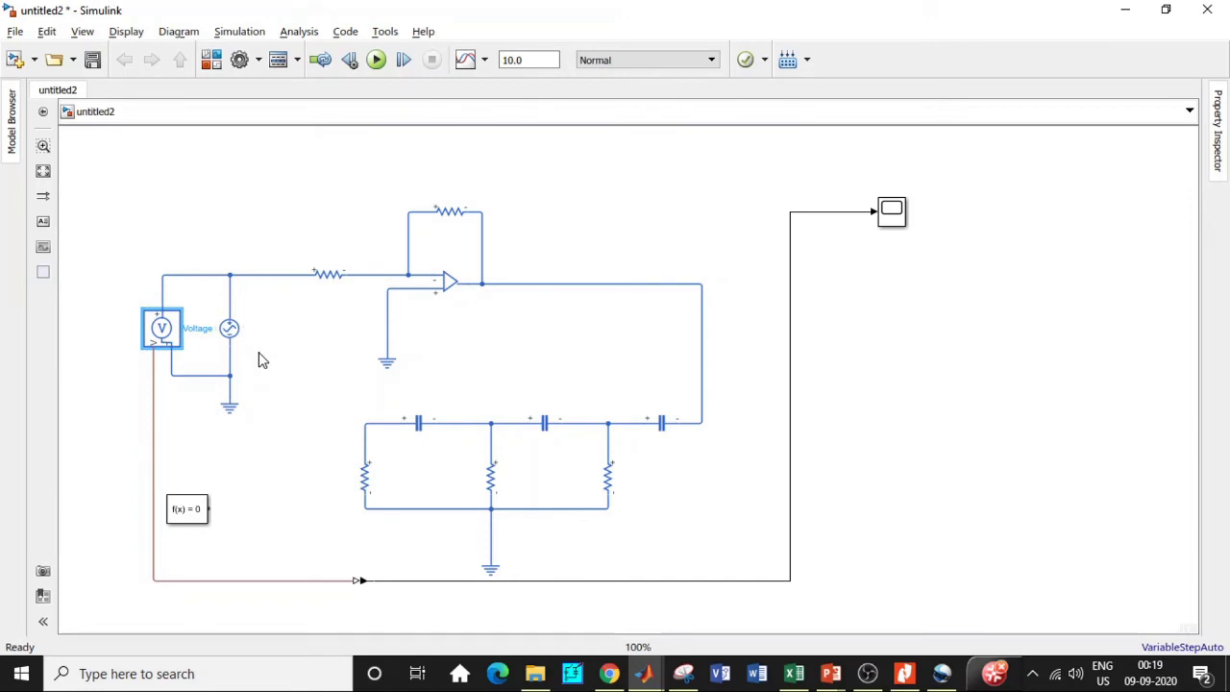
drag(178, 332, 682, 281)
key(ctrl+r)
drag(759, 239, 385, 338)
drag(739, 245, 641, 455)
- Copy the PS-Simulink Converter and use it to wire the output Voltage Sensor to a second Scope input
click(359, 576)
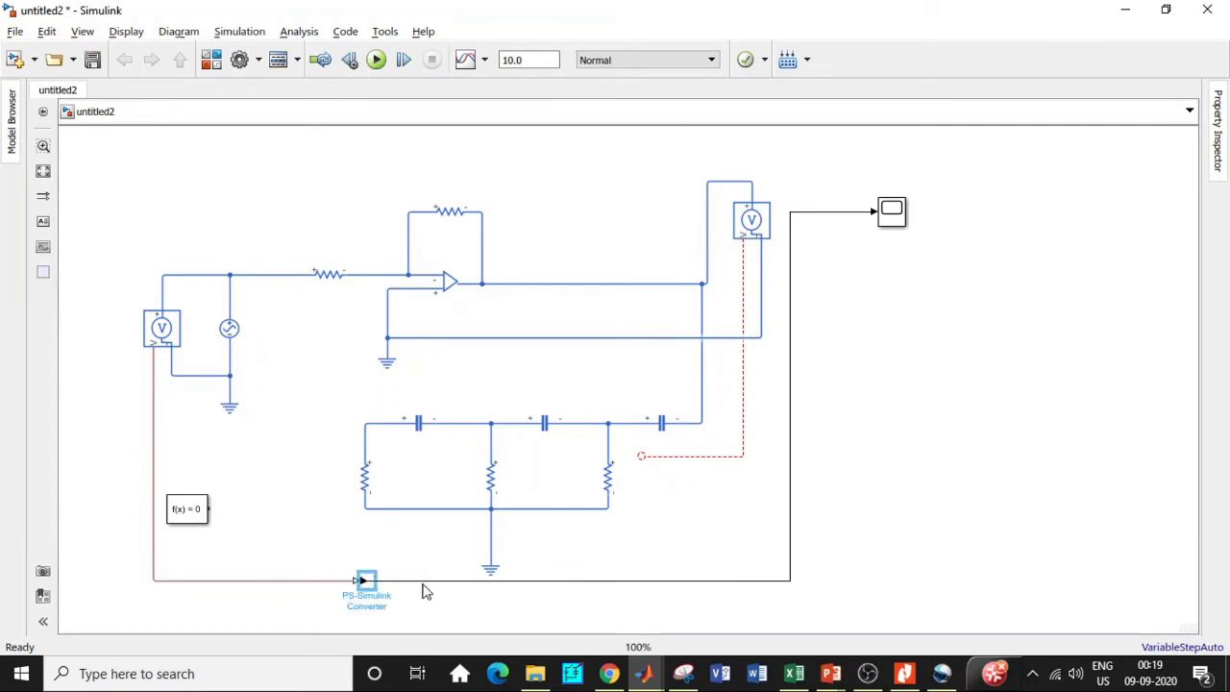
drag(363, 579, 704, 620)
mouse_move(642, 456)
mouse_down()
mouse_move(688, 621)
mouse_move(682, 568)
mouse_move(842, 327)
mouse_move(877, 177)
mouse_up()
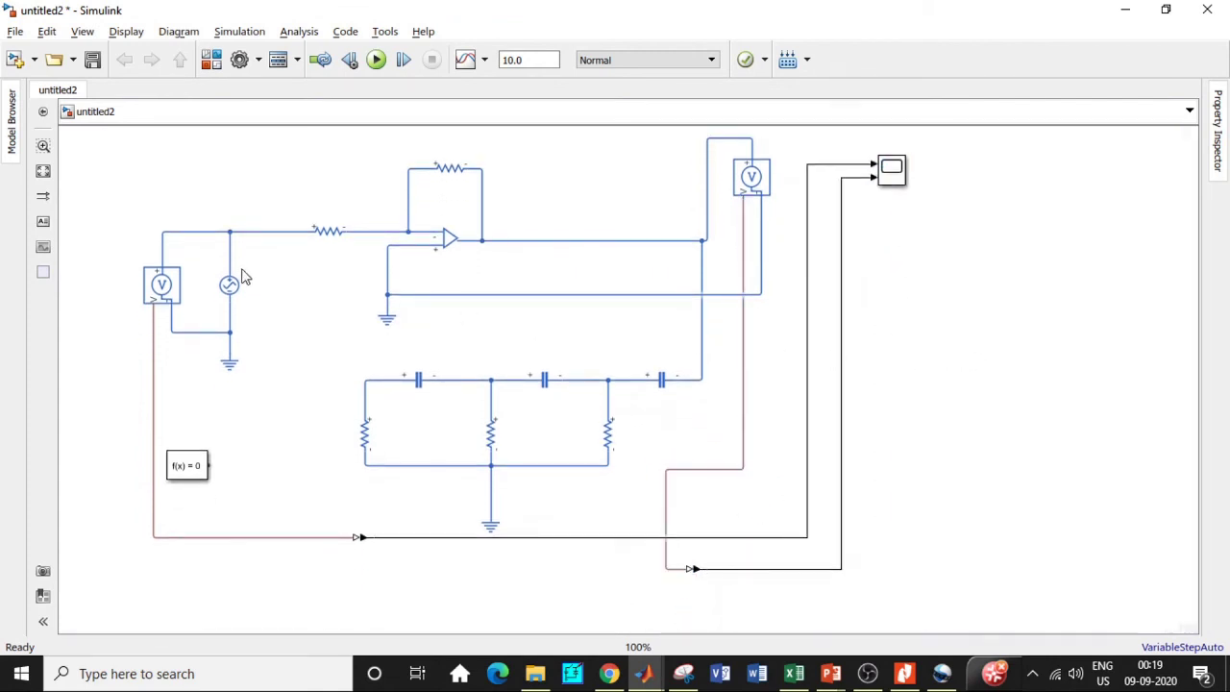
click(742, 187)
click(654, 243)
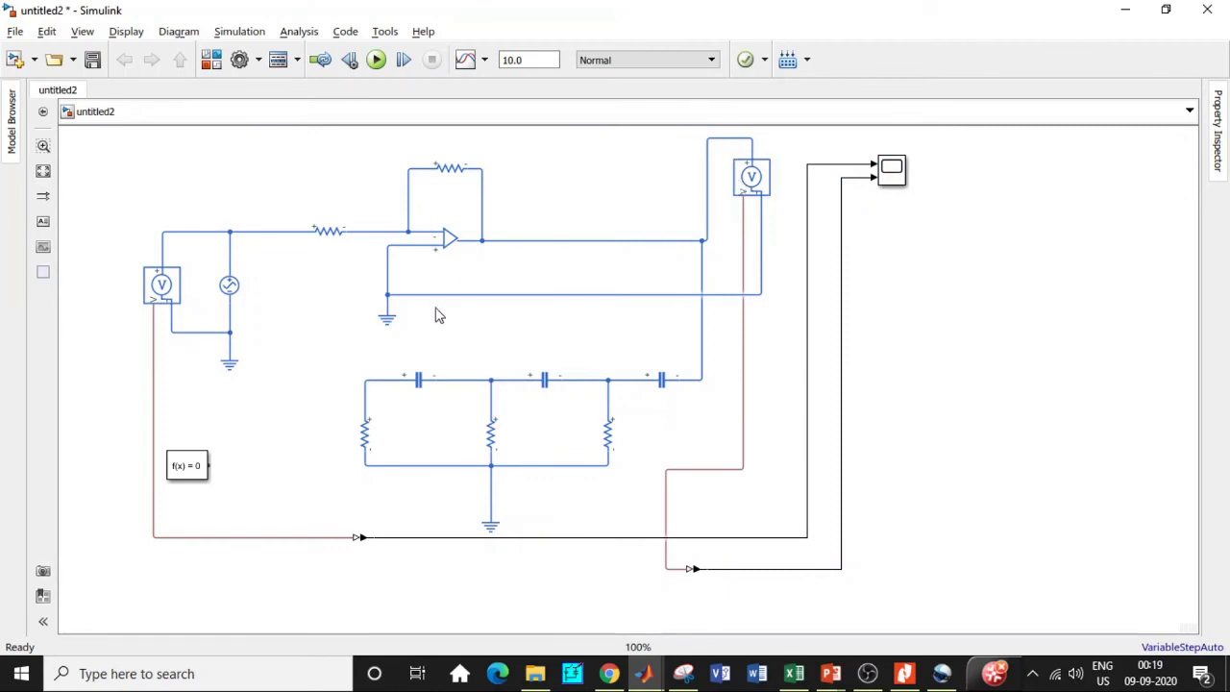
- Rewire the input node to join the AC source, its Voltage Sensor, the input resistor, the ladder's first stage and the Solver Configuration
click(287, 235)
key(Delete)
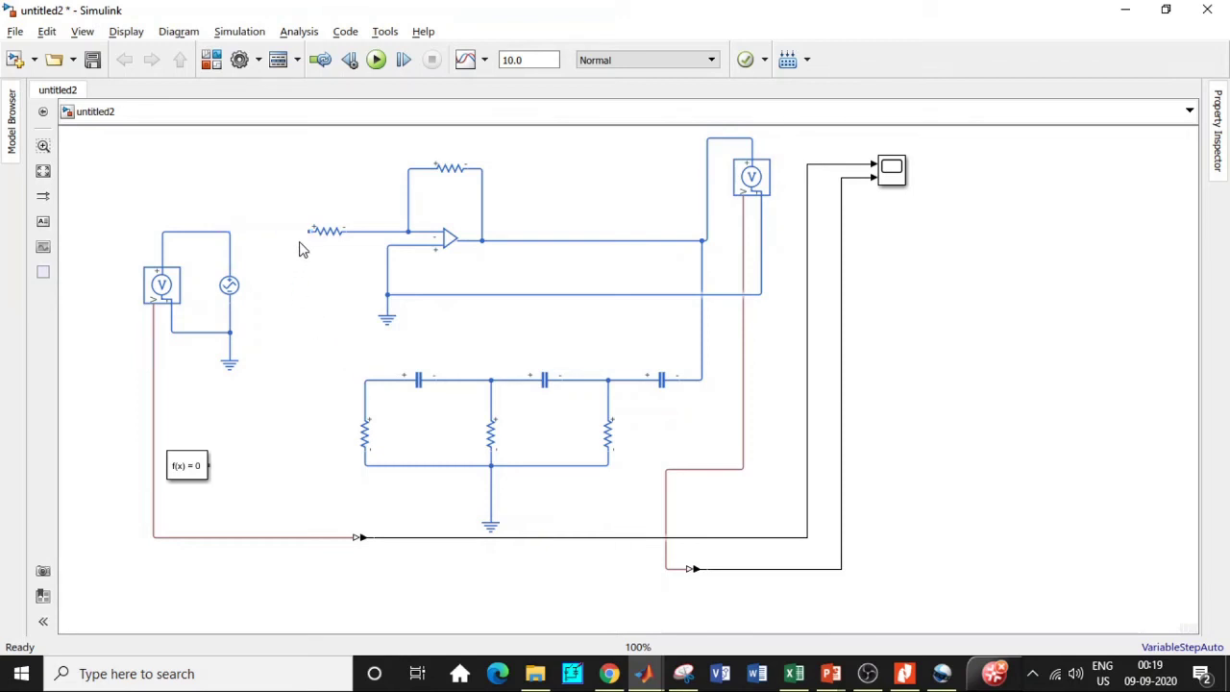
mouse_move(303, 231)
mouse_down()
mouse_move(324, 327)
mouse_move(364, 382)
mouse_up()
drag(229, 274, 288, 231)
click(161, 263)
drag(163, 262, 229, 232)
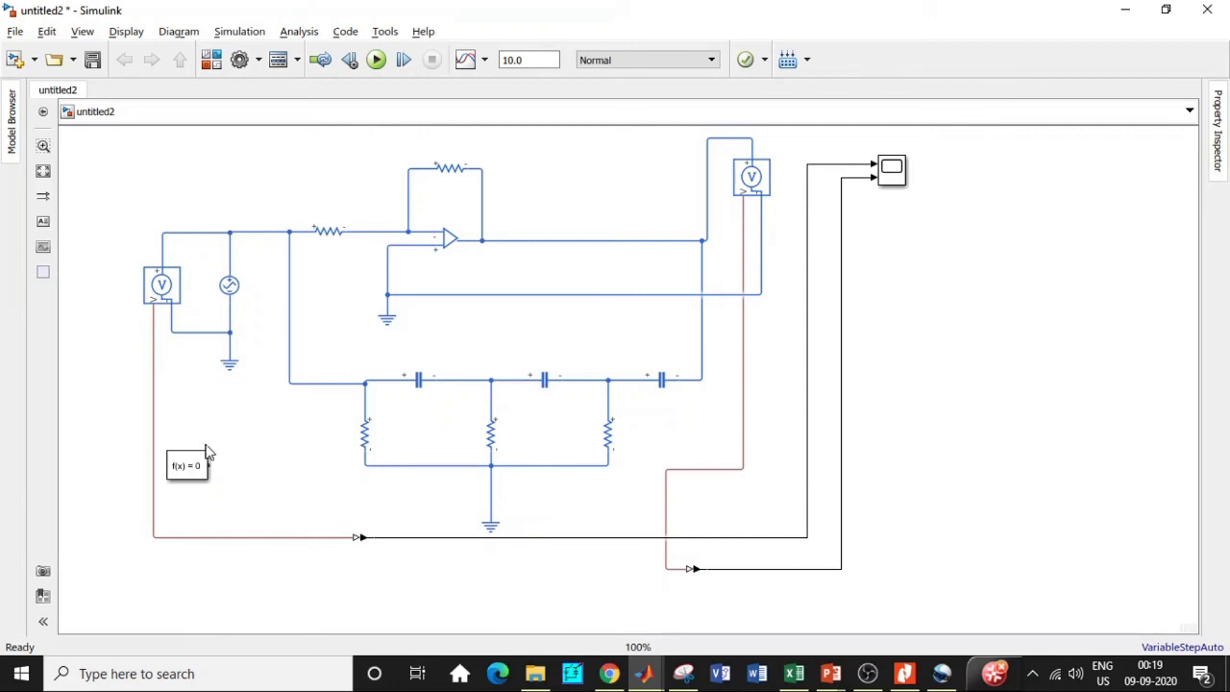
drag(211, 465, 269, 232)
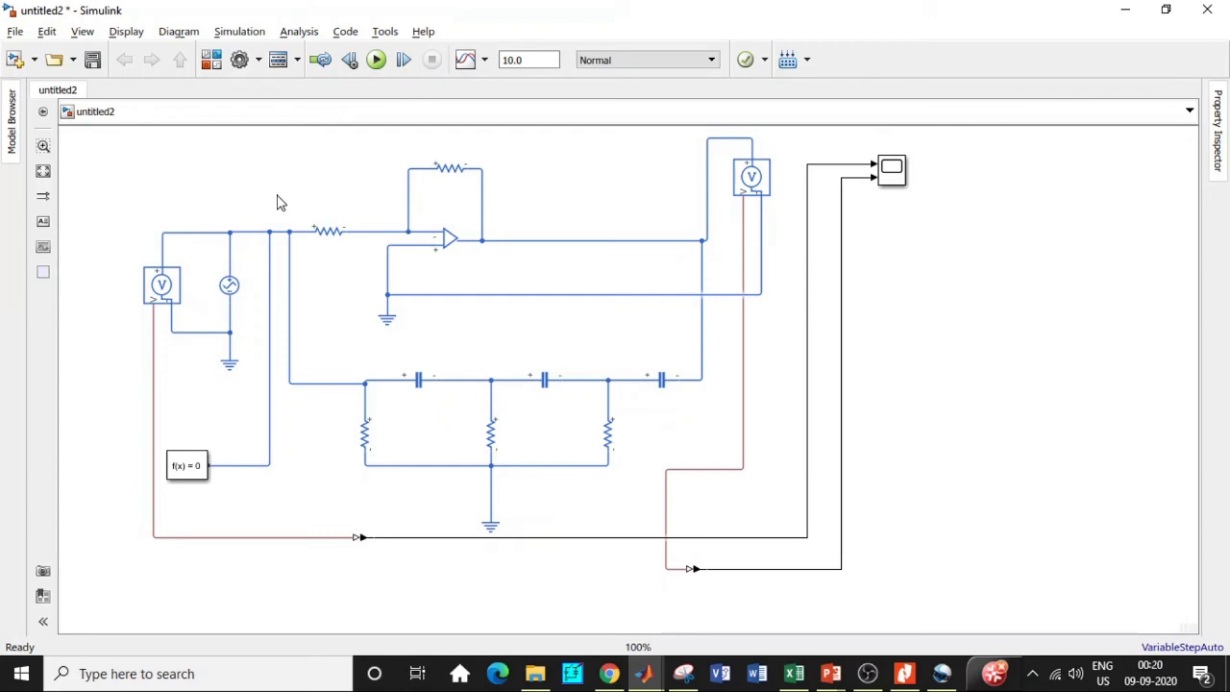
- Set the AC Voltage Source's peak amplitude to 5 V and its frequency to 1000 Hz
double_click(235, 290)
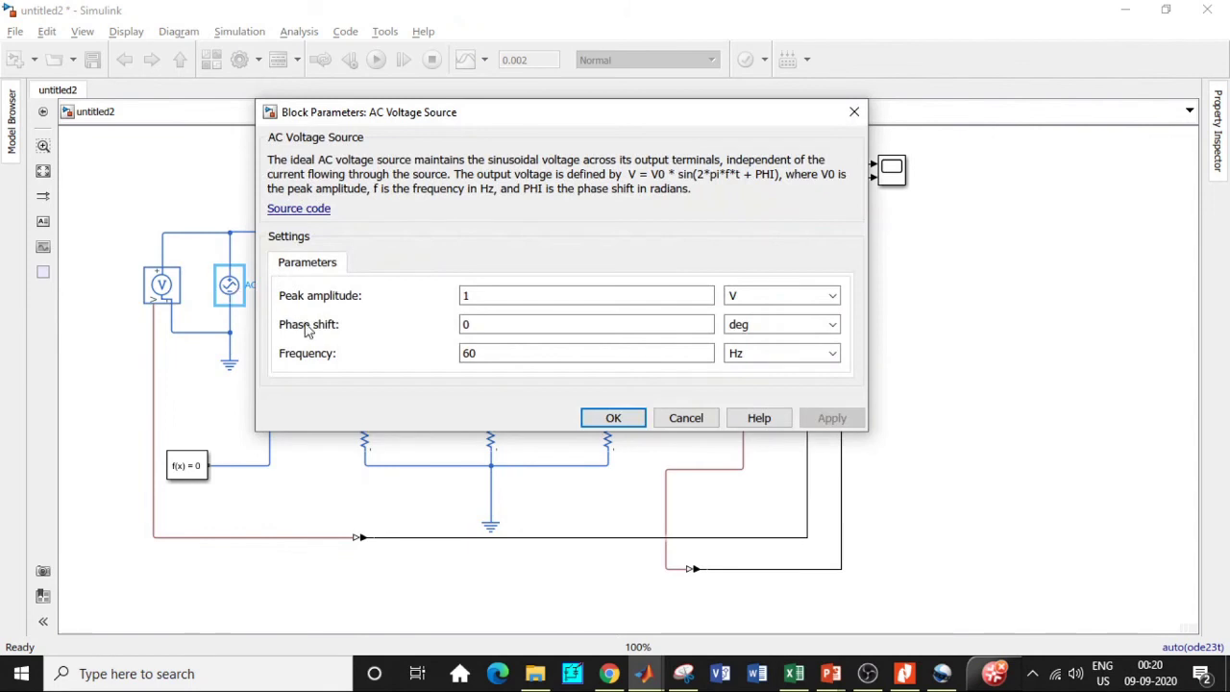
double_click(478, 354)
text(60)
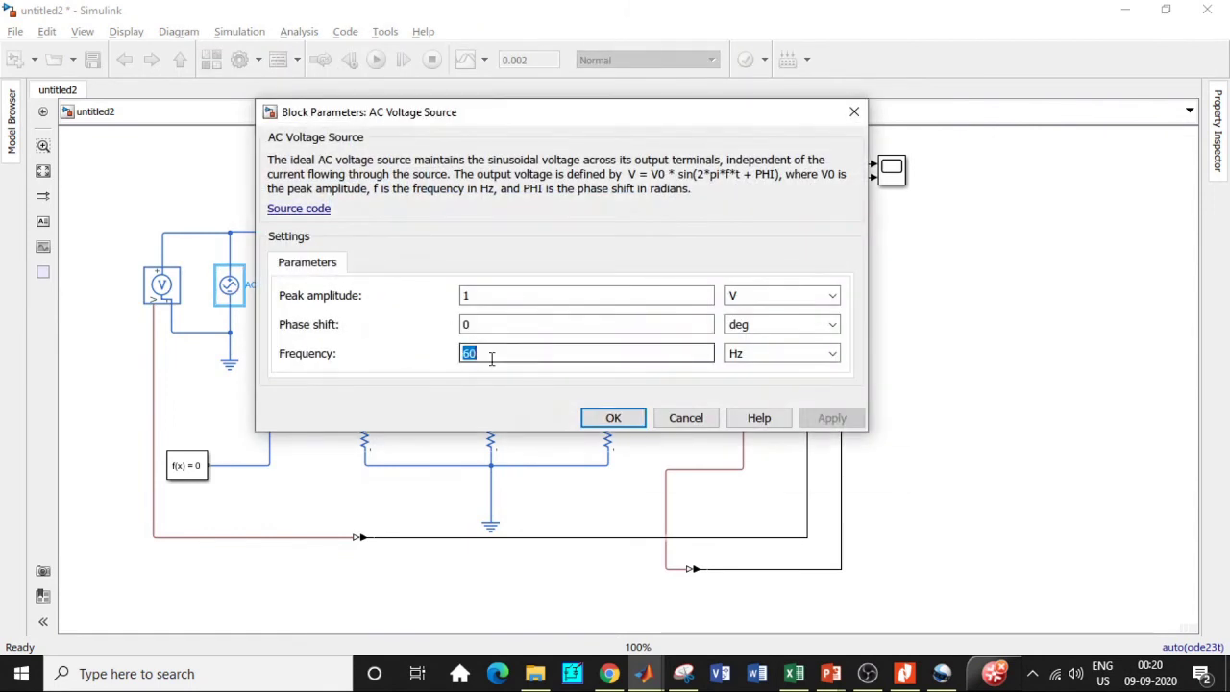
double_click(503, 298)
text(5)
double_click(492, 351)
text(1000)
click(613, 418)
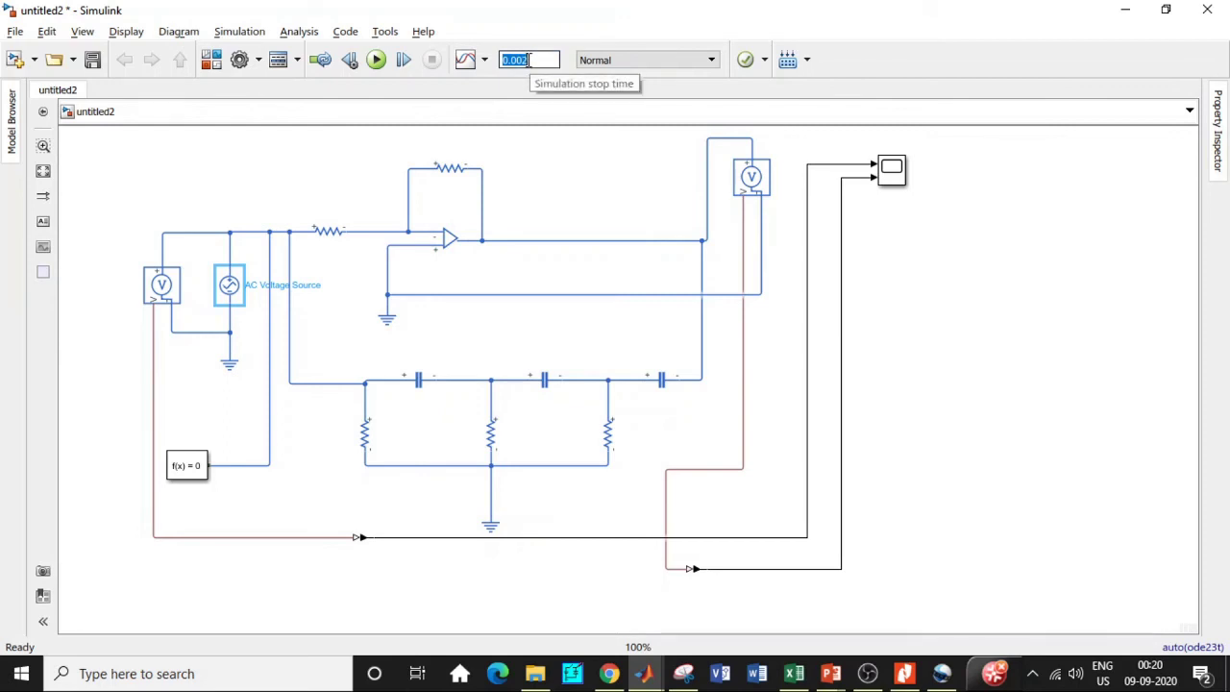
- Run the simulation with a stop time of 0.002 and check the input and output waveforms in the Scope
click(376, 59)
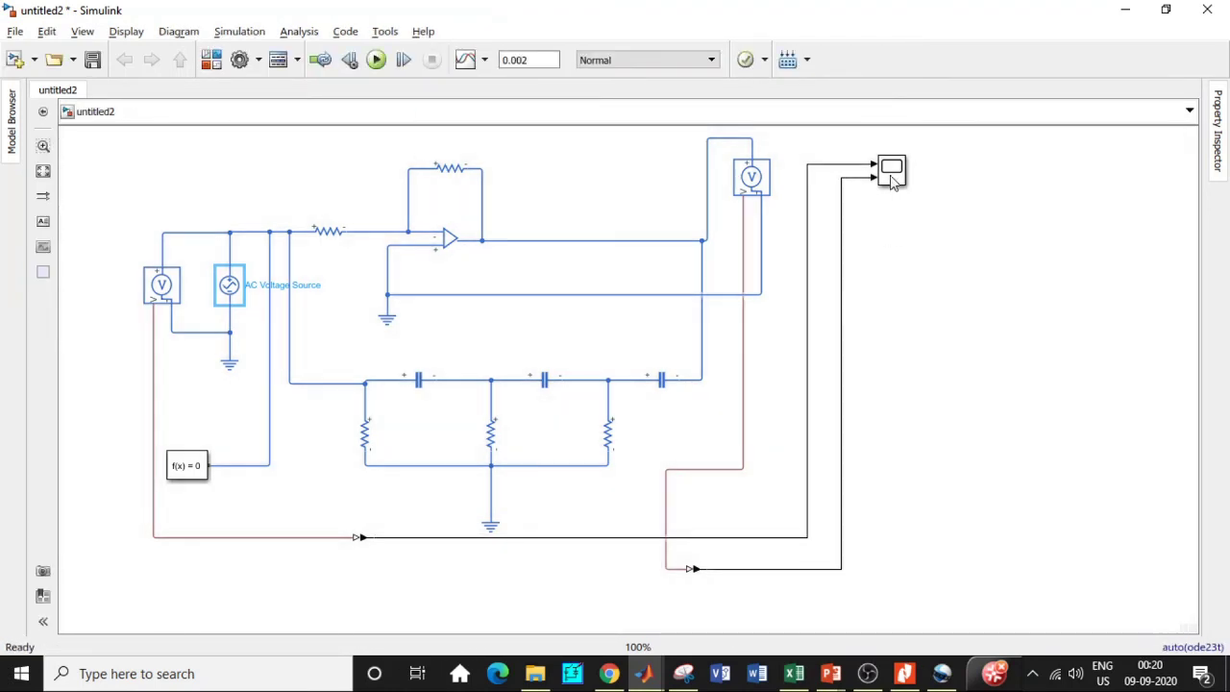
click(891, 173)
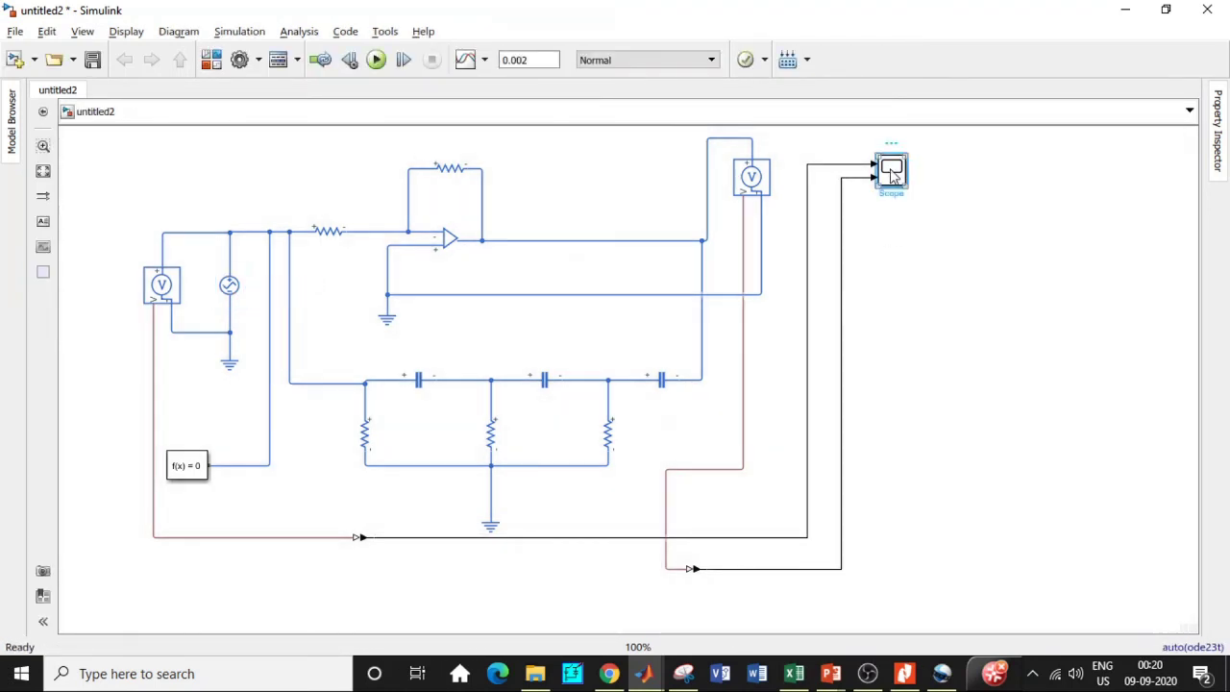
double_click(891, 173)
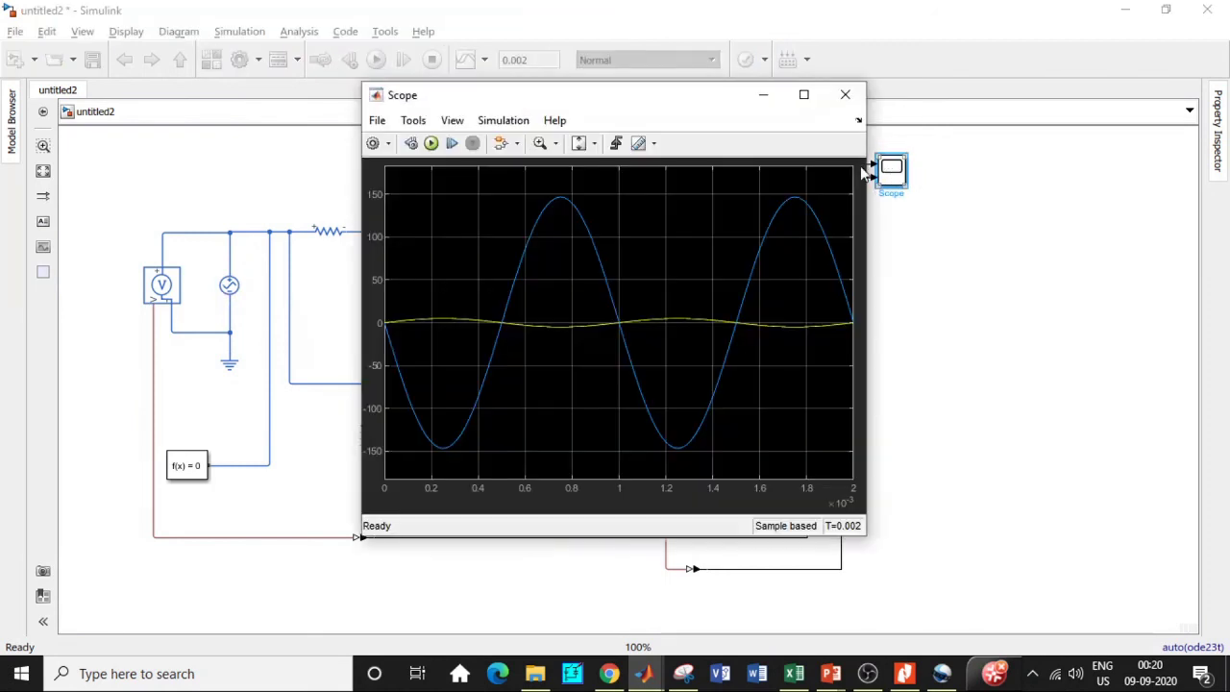
click(845, 94)
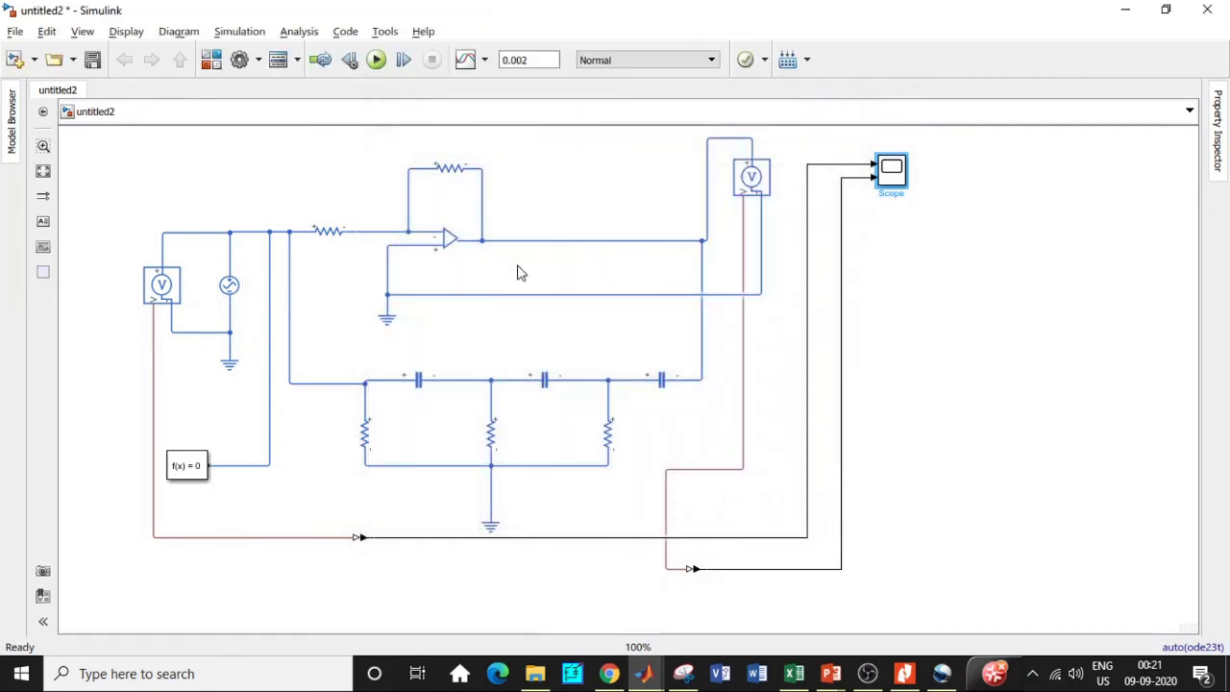
- Add a copy of the Voltage Sensor and connect it between the ladder's first-stage node and the AC source's ground line
click(152, 293)
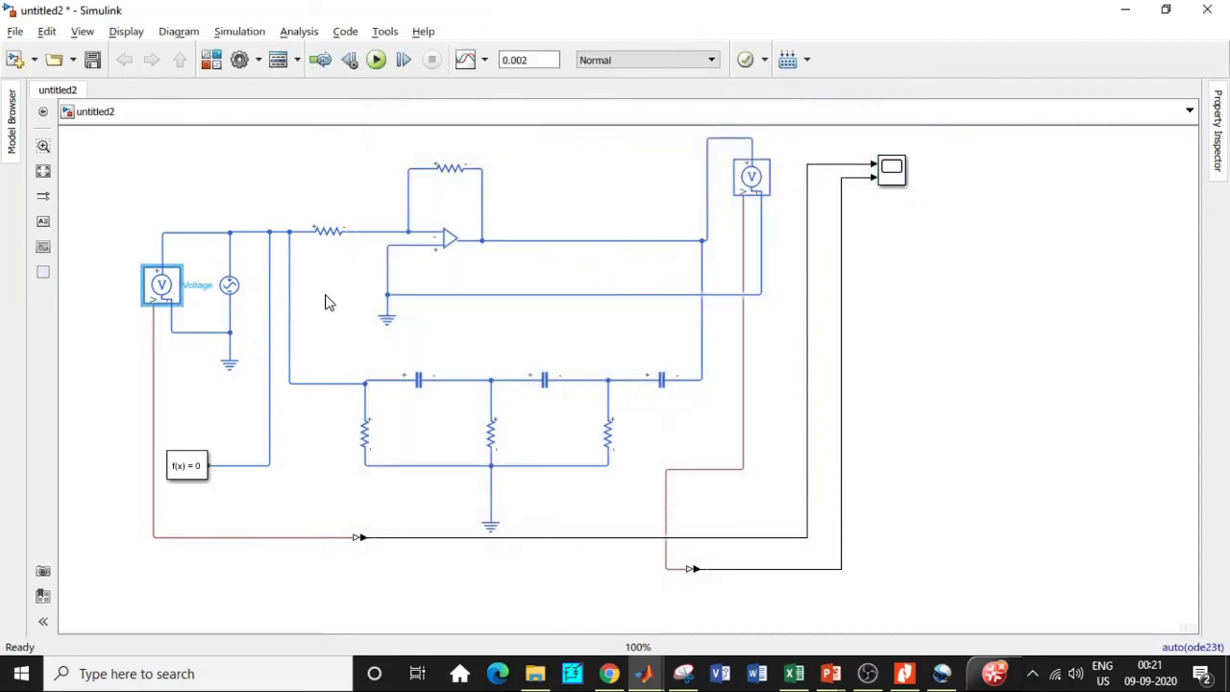
drag(165, 291, 324, 384)
drag(317, 485, 363, 503)
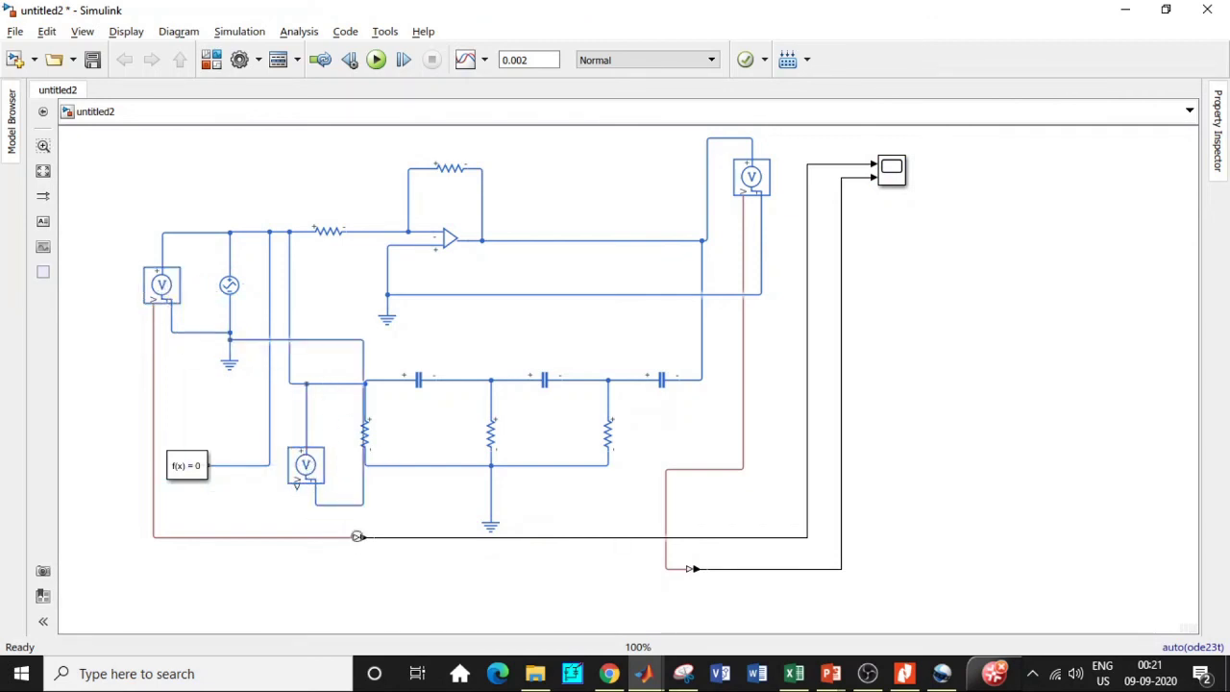
- Copy the PS-Simulink Converter and use it to wire the ladder's Voltage Sensor to a third Scope input
click(363, 538)
drag(365, 537, 438, 587)
mouse_move(298, 486)
mouse_down()
mouse_move(429, 581)
mouse_move(878, 206)
mouse_move(879, 182)
mouse_up()
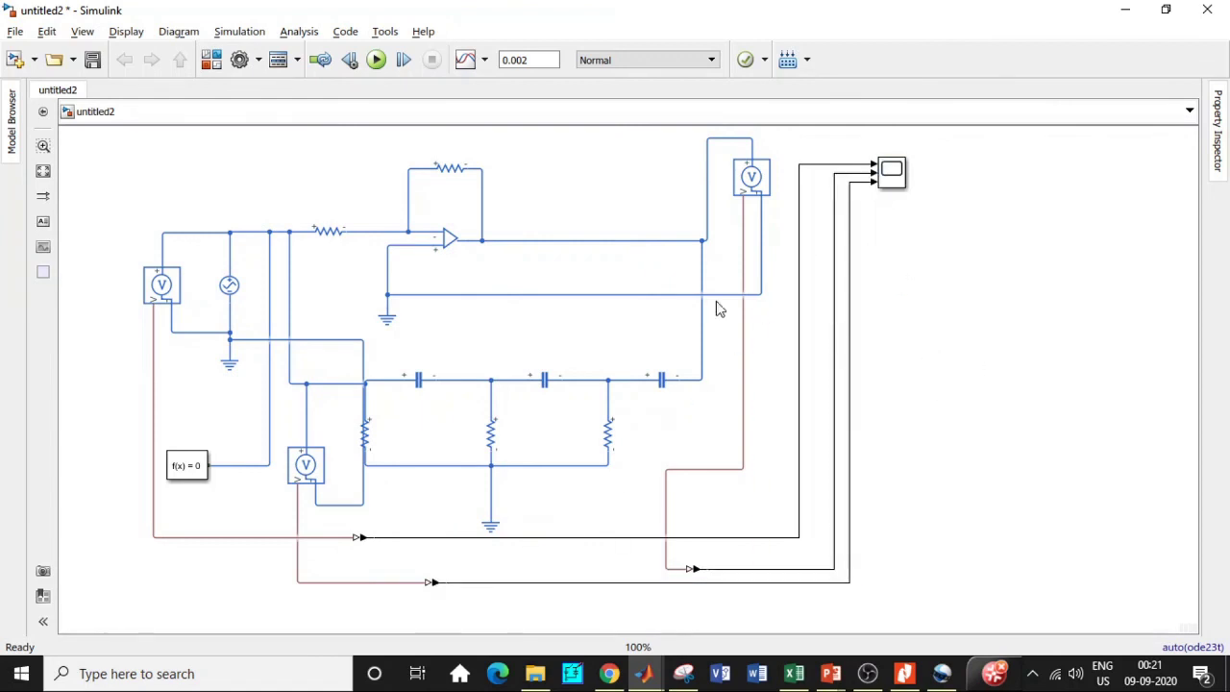
- Rerun the simulation and view the three signals in a maximized Scope window
click(376, 60)
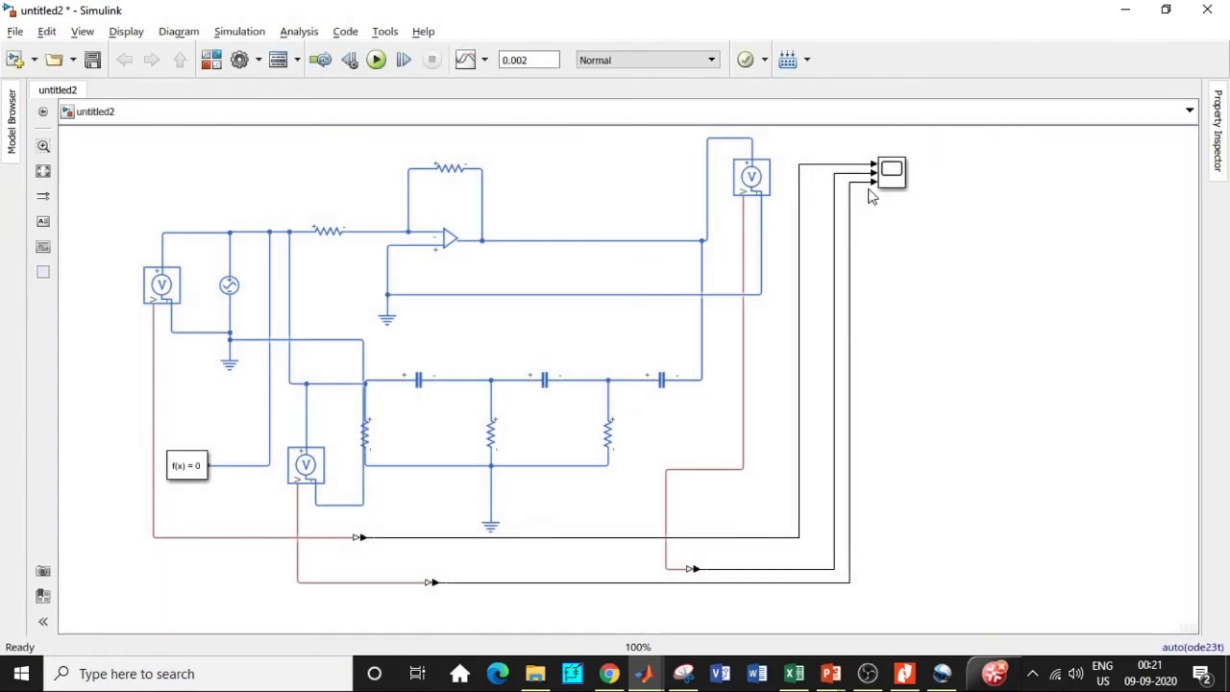
double_click(888, 175)
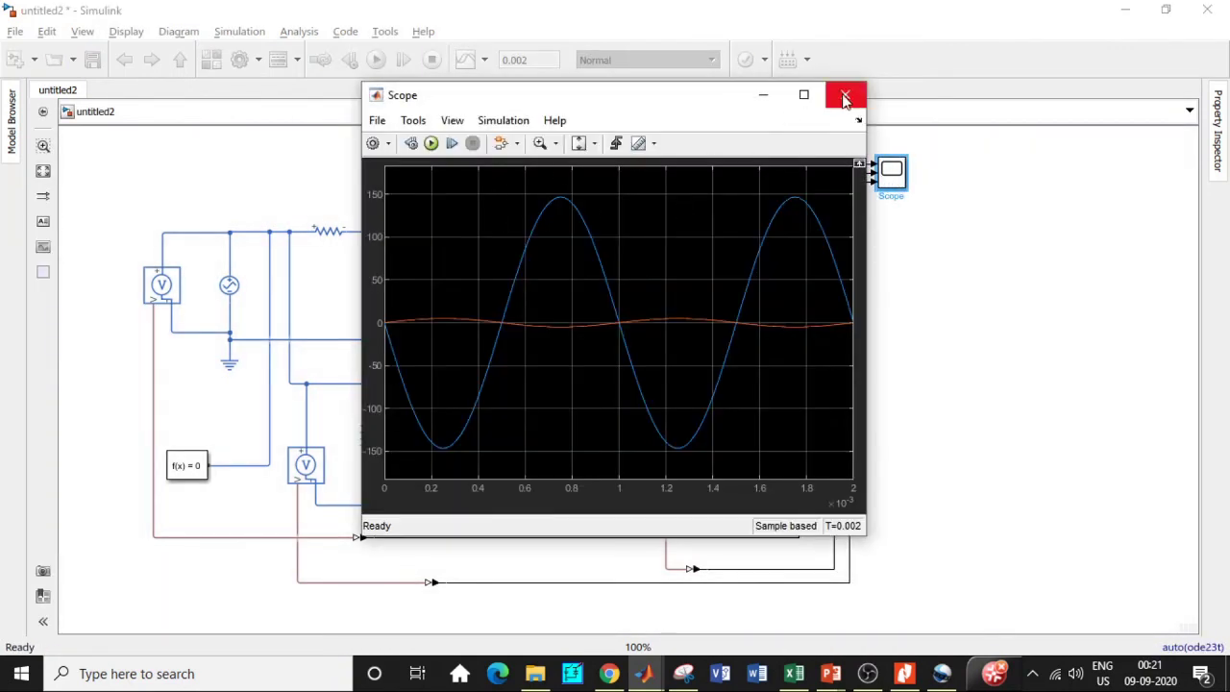
click(804, 95)
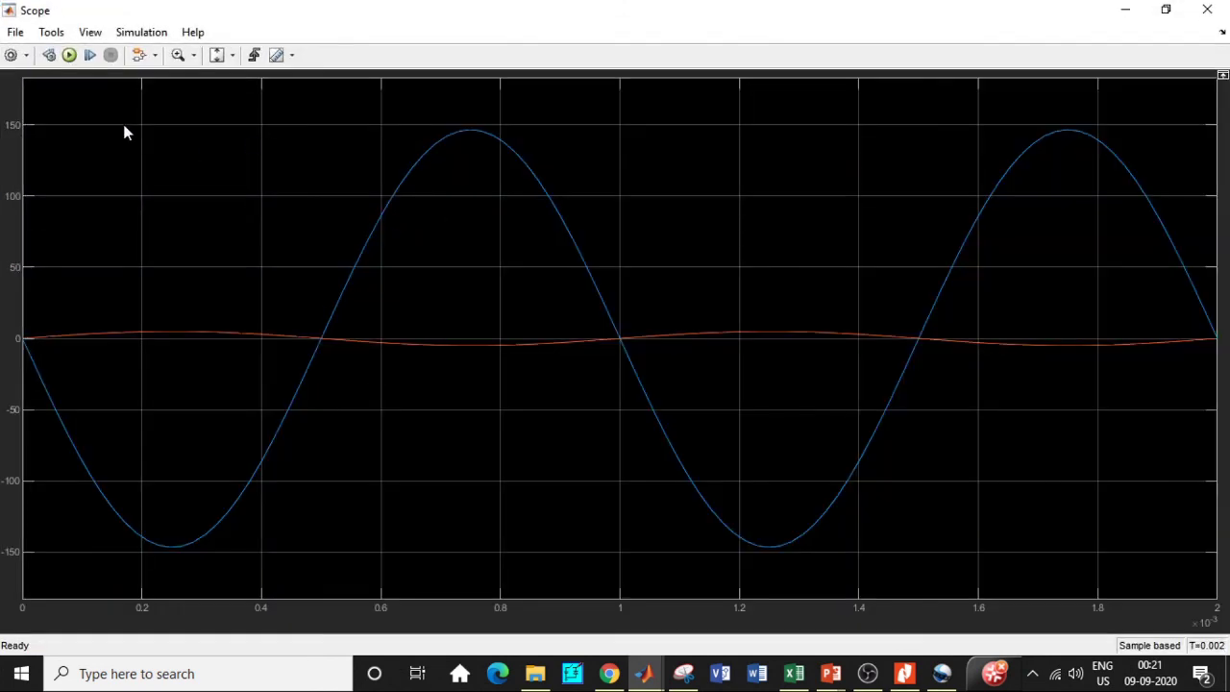
- Change the Scope layout to three stacked displays, one for each signal
click(27, 55)
click(13, 128)
click(32, 195)
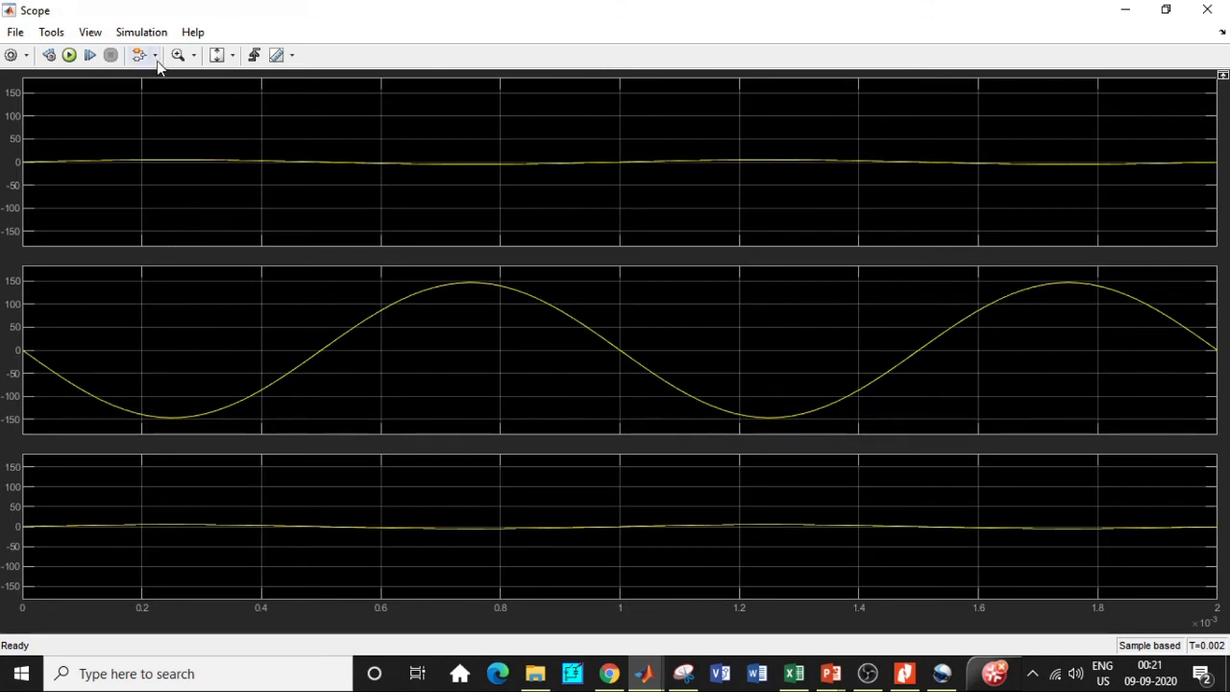
- Zoom the vertical axis of the Scope's first display to examine the source voltage waveform
click(195, 58)
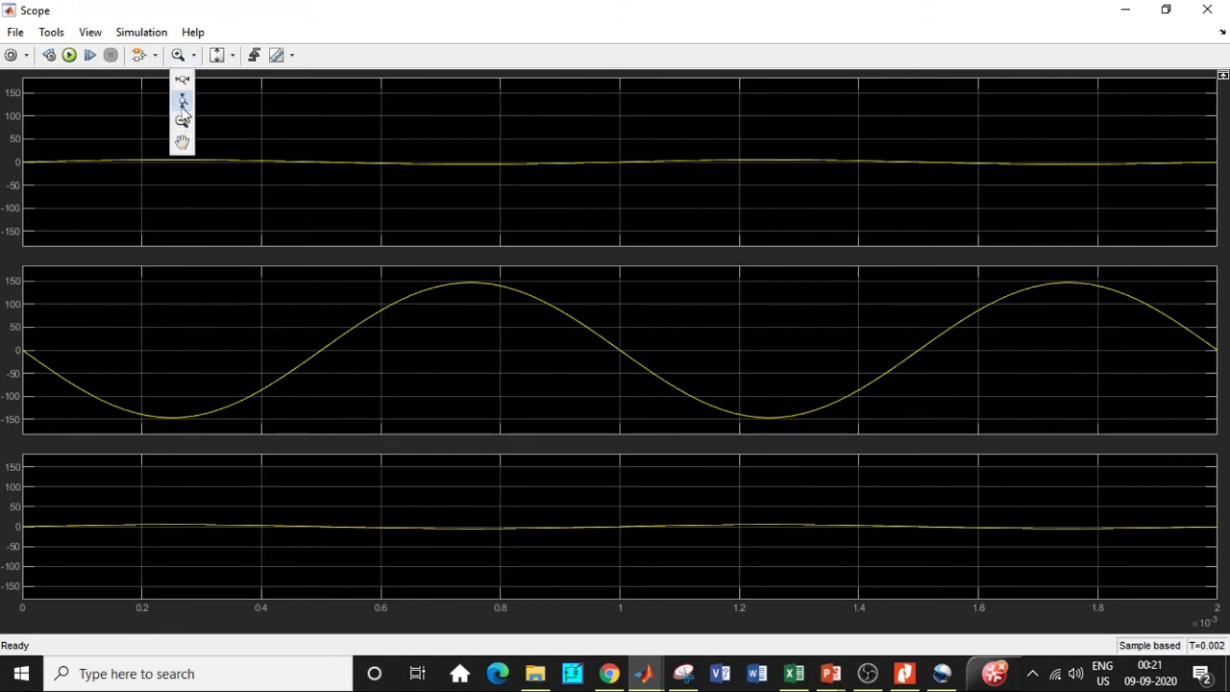
click(182, 99)
drag(212, 179, 208, 119)
drag(209, 205, 205, 106)
drag(198, 228, 215, 170)
click(214, 173)
click(214, 165)
click(213, 163)
click(203, 202)
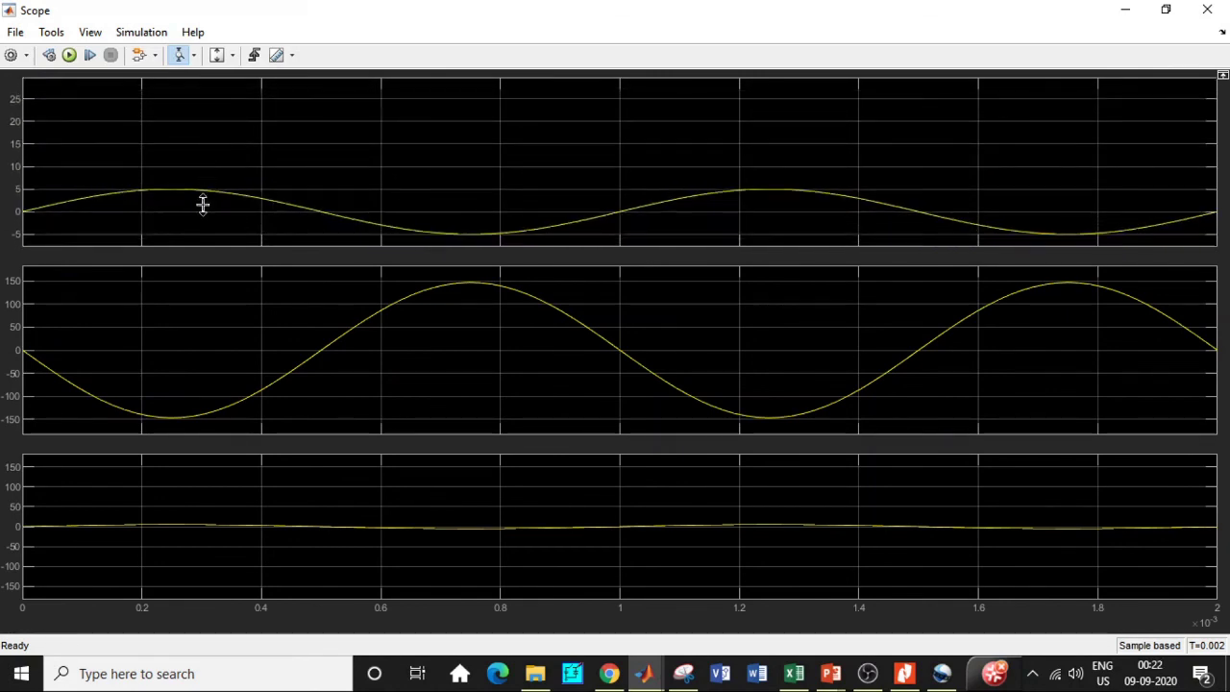
drag(182, 209, 193, 167)
drag(186, 214, 182, 116)
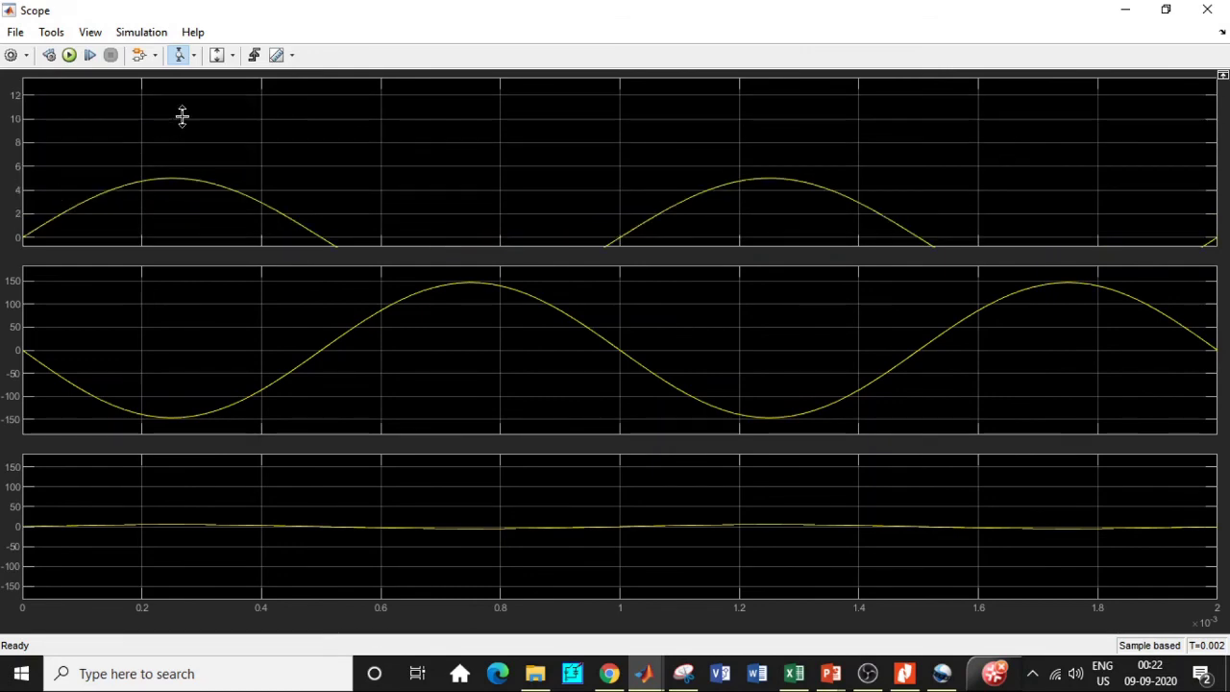
double_click(181, 112)
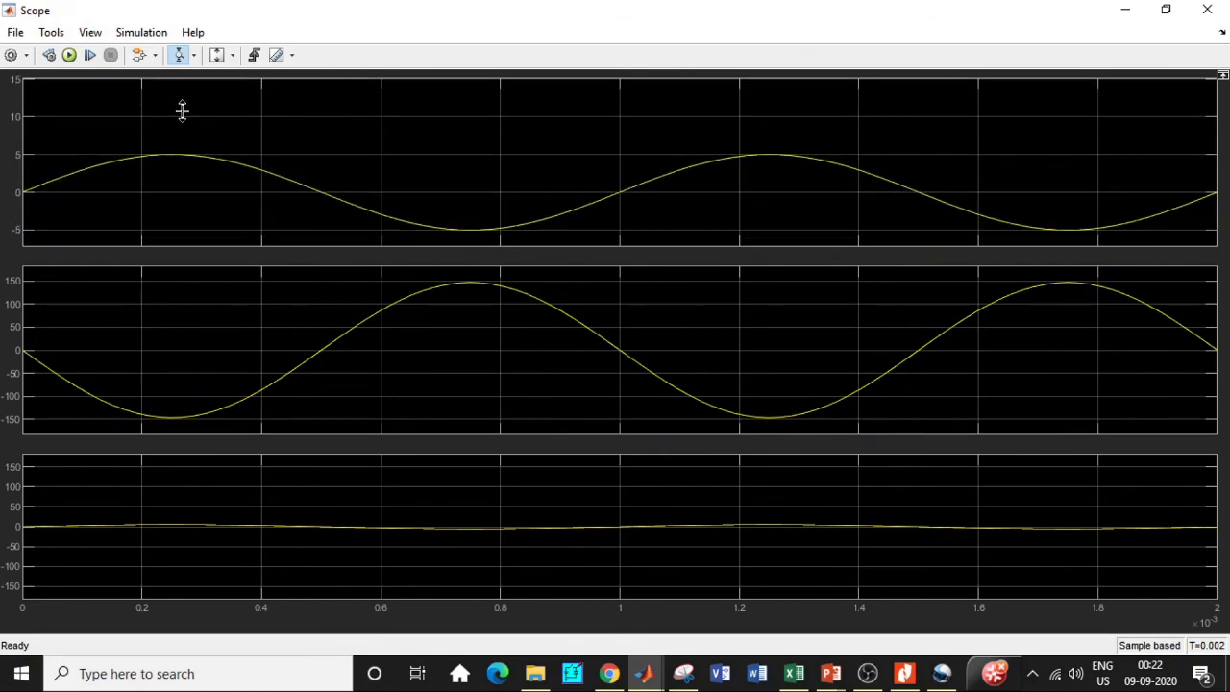
- Zoom the vertical axis of the Scope's third display to examine the ladder voltage, and close the Scope
drag(180, 553, 189, 491)
drag(200, 582, 202, 499)
mouse_move(209, 574)
mouse_down()
mouse_move(208, 489)
mouse_move(229, 447)
mouse_up()
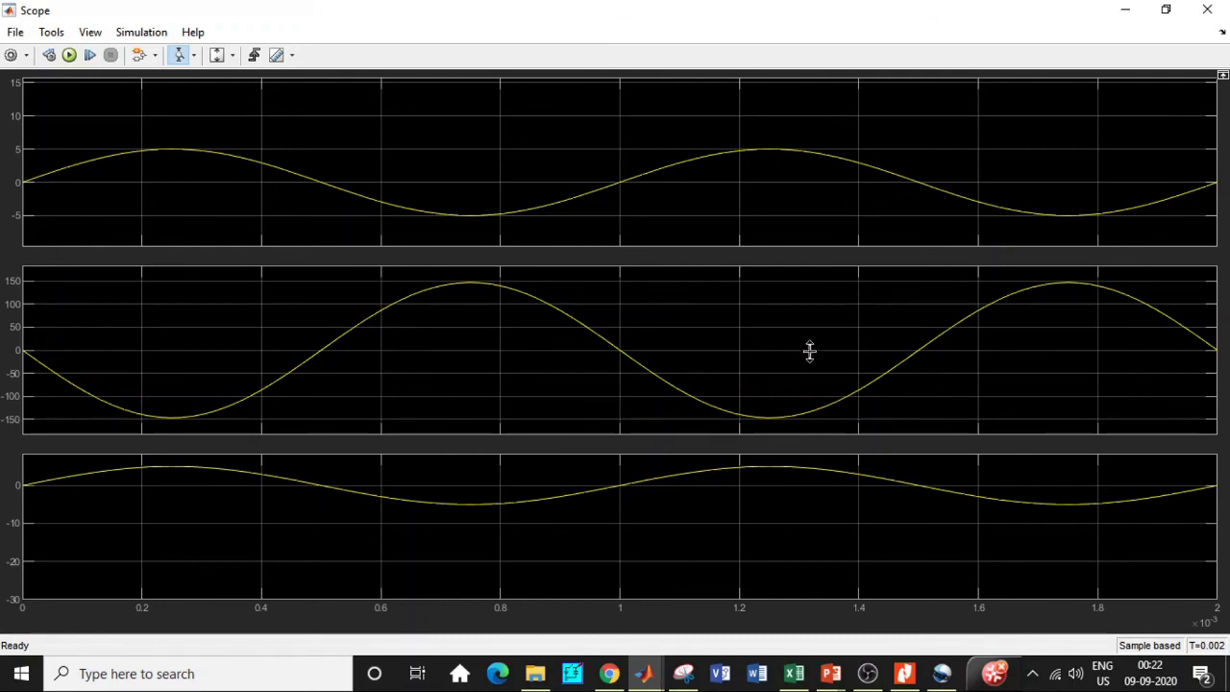
drag(278, 568, 304, 446)
drag(359, 539, 359, 457)
click(1207, 9)
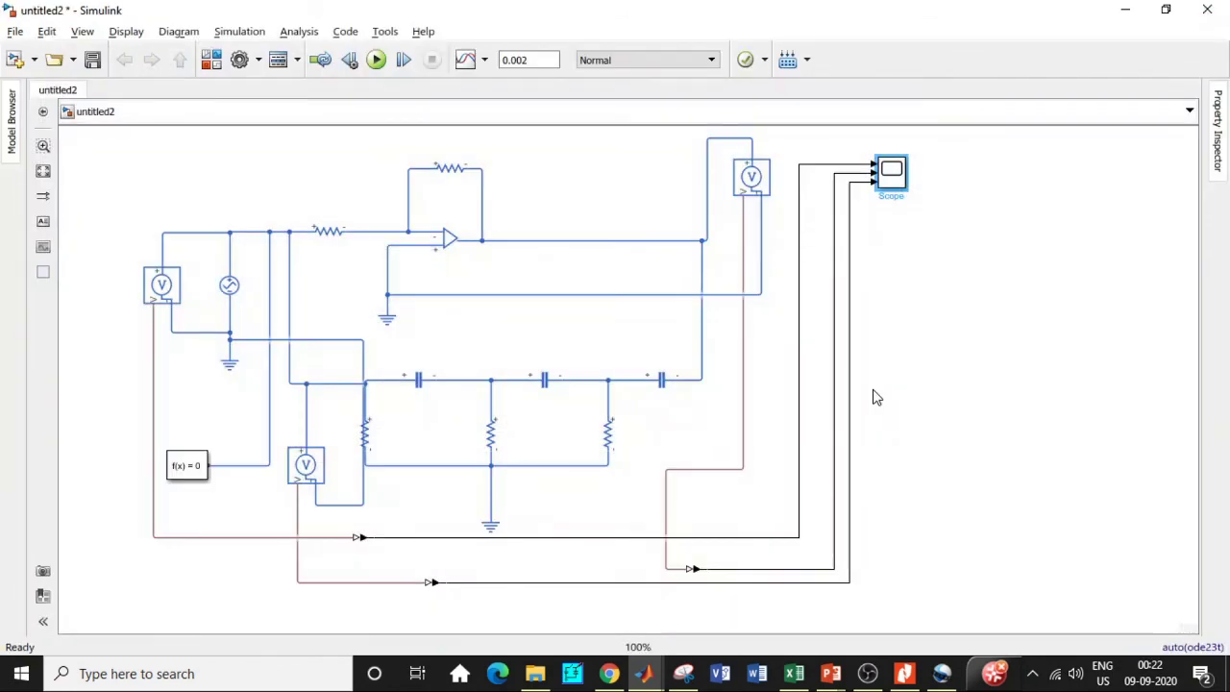